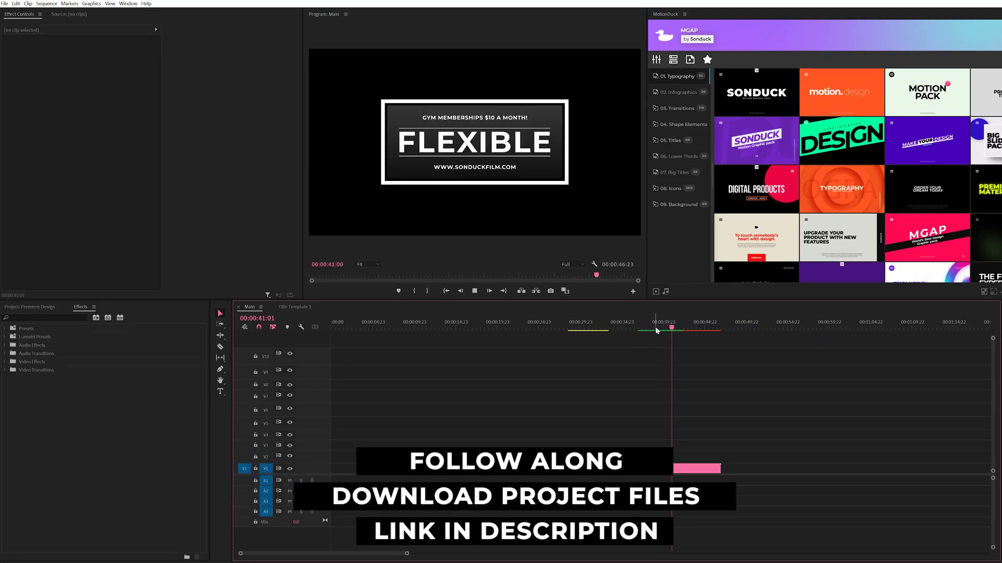
pyautogui.moveTo(656, 328)
pyautogui.mouseDown()
pyautogui.moveTo(639, 328)
pyautogui.moveTo(665, 328)
pyautogui.mouseUp()
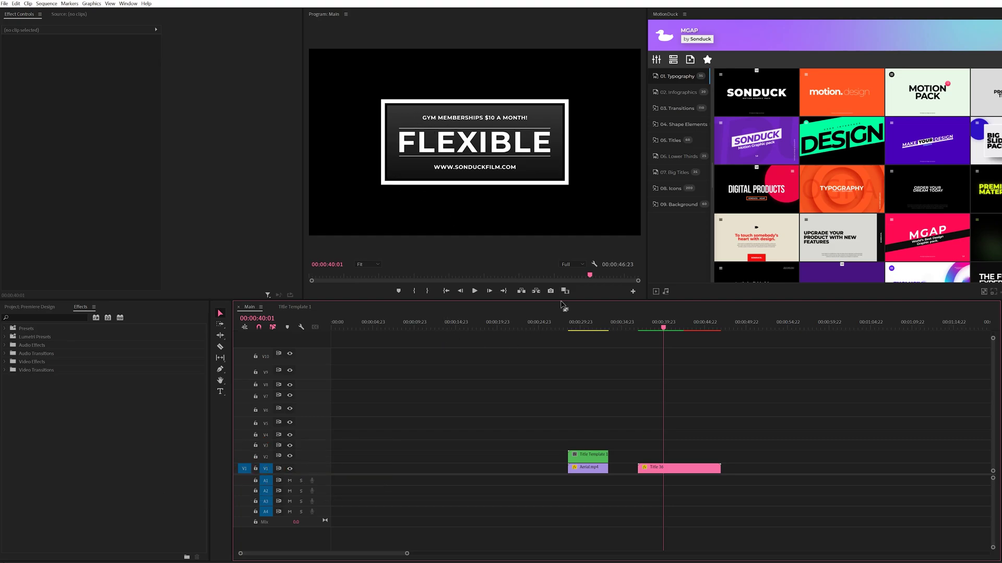
pyautogui.moveTo(646, 328); pyautogui.dragTo(644, 329)
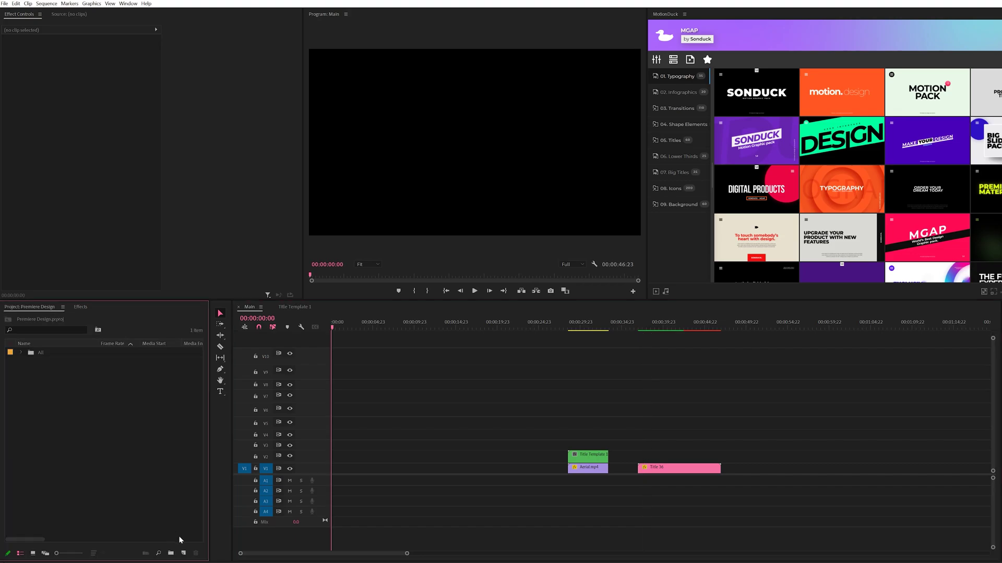
# Create a white 1920 × 1080 color matte named BG and place it on track V1 at the start of the sequence
pyautogui.click(183, 553)
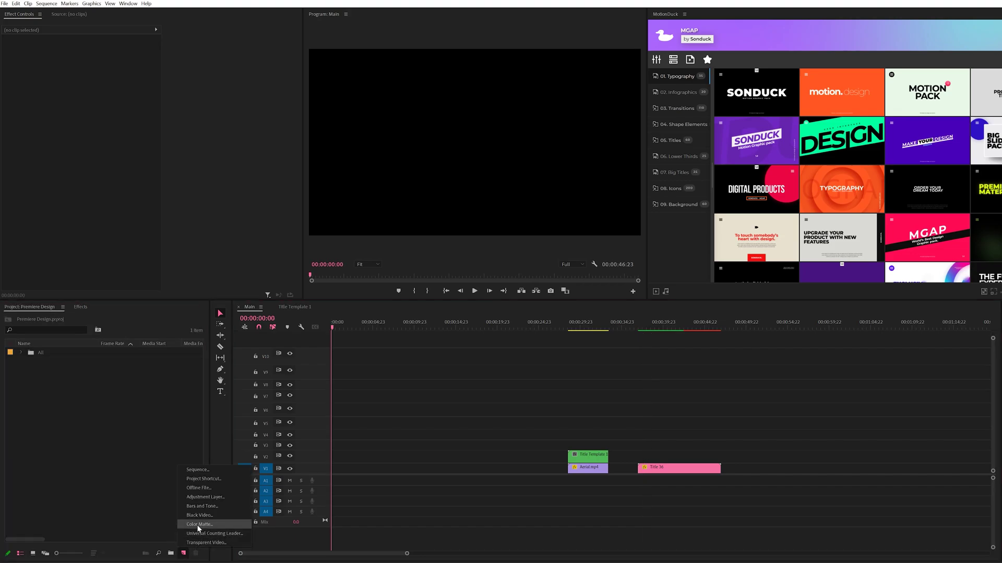
pyautogui.click(218, 524)
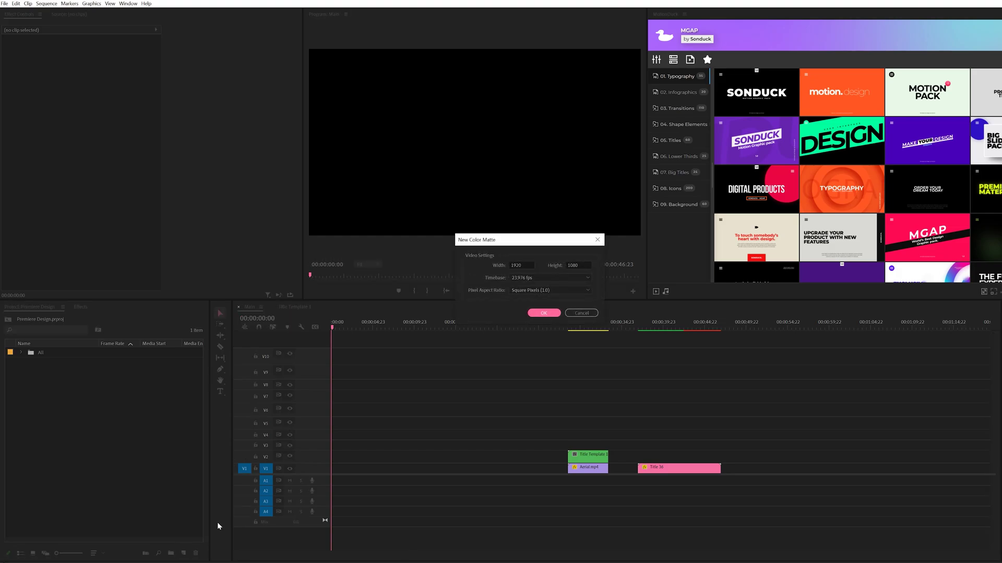
pyautogui.press('Return')
pyautogui.moveTo(443, 250); pyautogui.dragTo(356, 340)
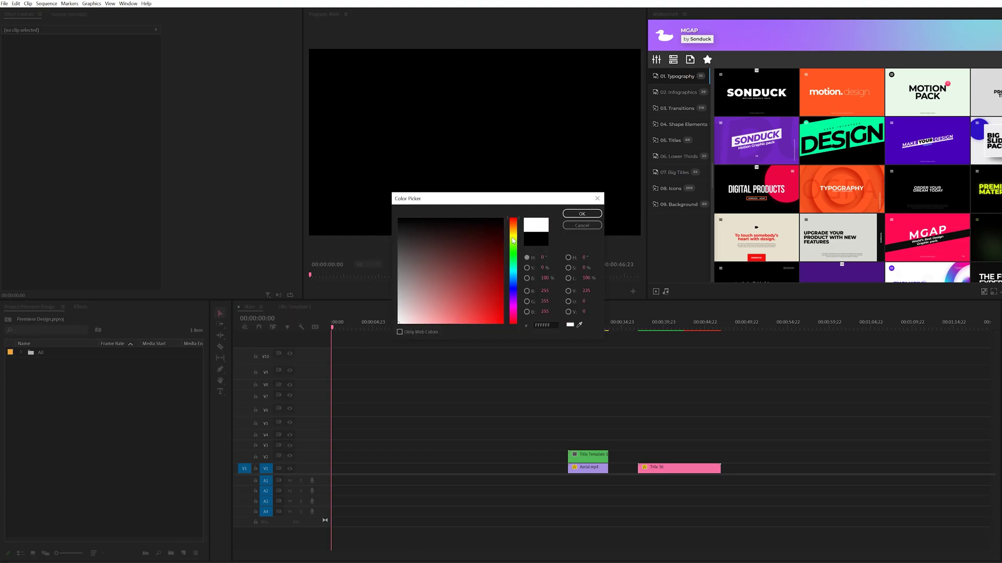
pyautogui.click(575, 214)
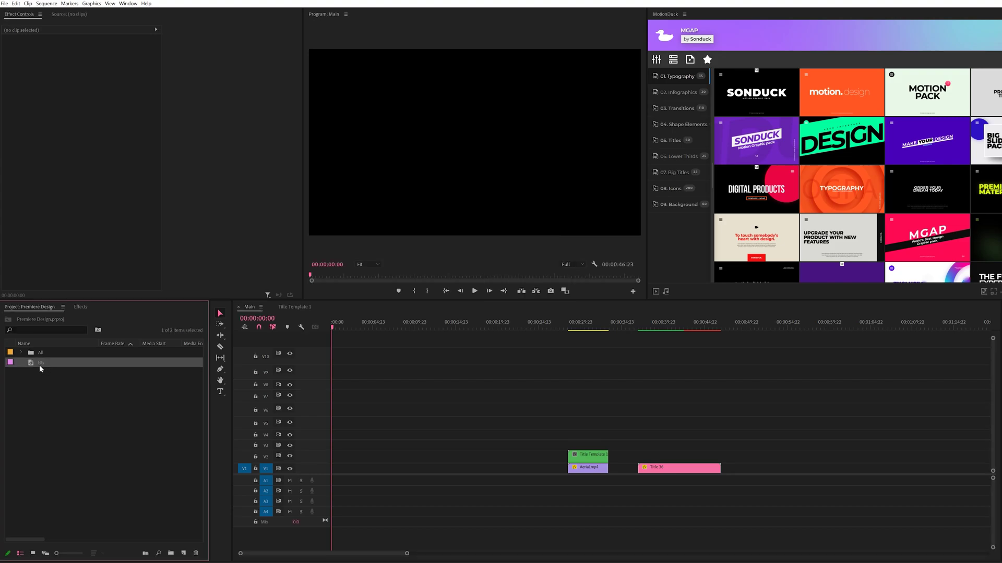
pyautogui.moveTo(40, 368); pyautogui.dragTo(316, 471)
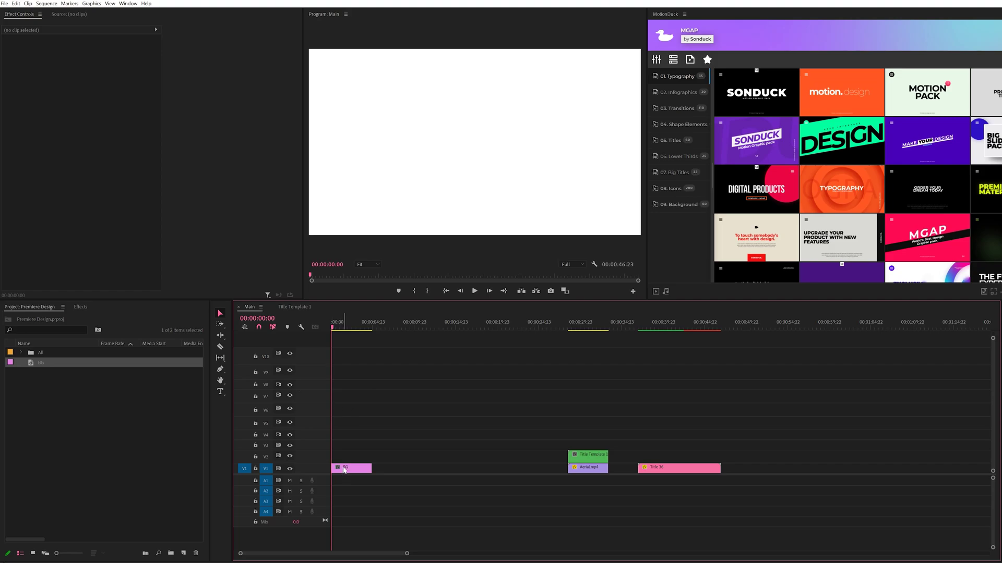
# Shrink the BG clip into a wide rectangle with Uniform Scale off, scale height 47 and scale width 55
pyautogui.click(359, 471)
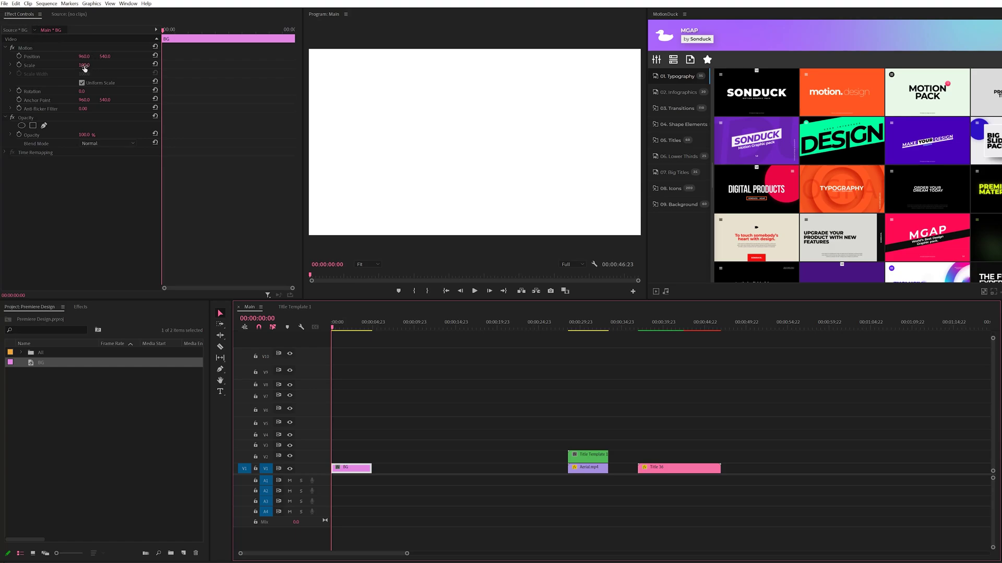
pyautogui.moveTo(84, 65); pyautogui.dragTo(67, 64)
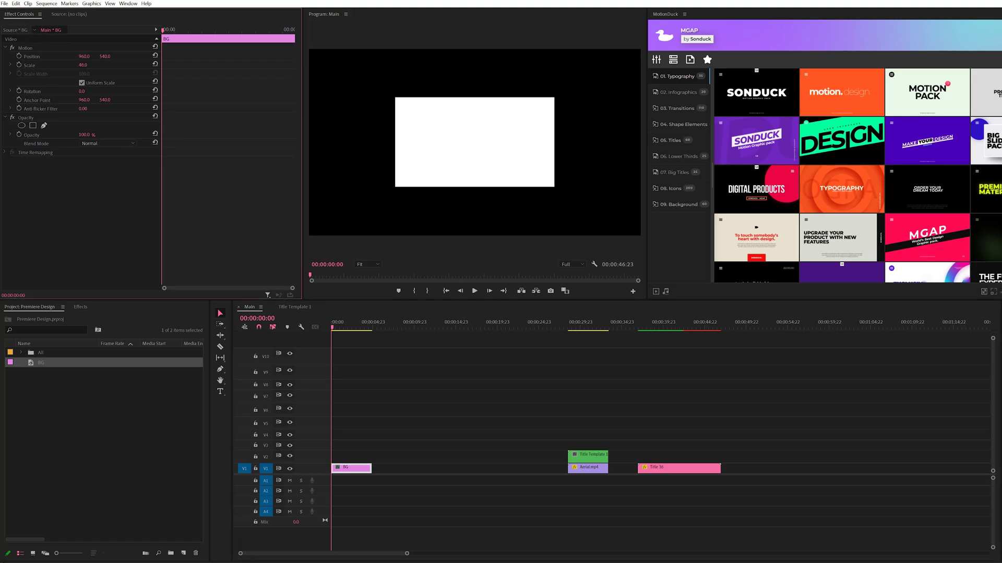
pyautogui.click(81, 83)
pyautogui.moveTo(83, 74)
pyautogui.mouseDown()
pyautogui.moveTo(65, 73)
pyautogui.moveTo(78, 73)
pyautogui.mouseUp()
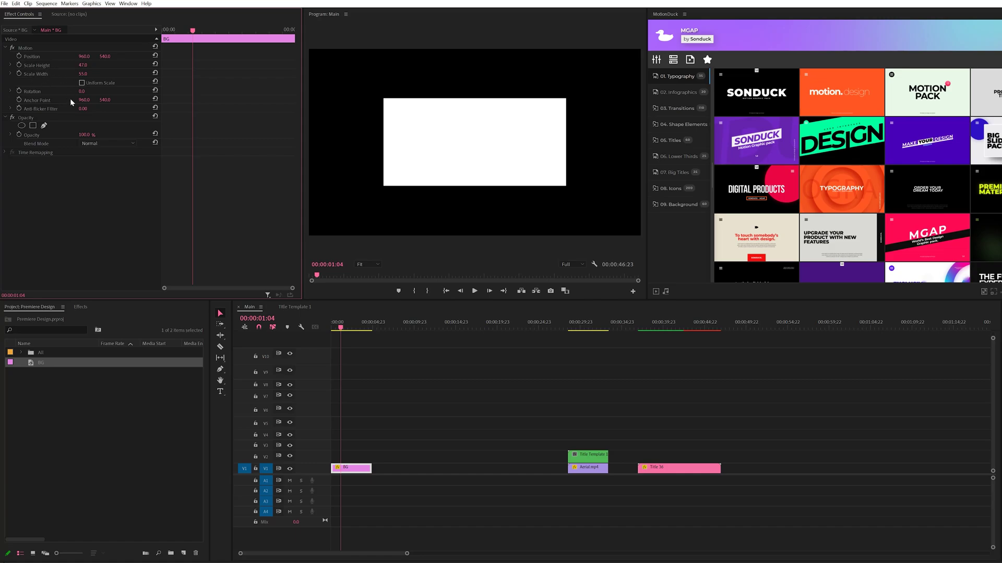
# Find the Transform effect under Distort and apply it to the BG clip
pyautogui.click(80, 308)
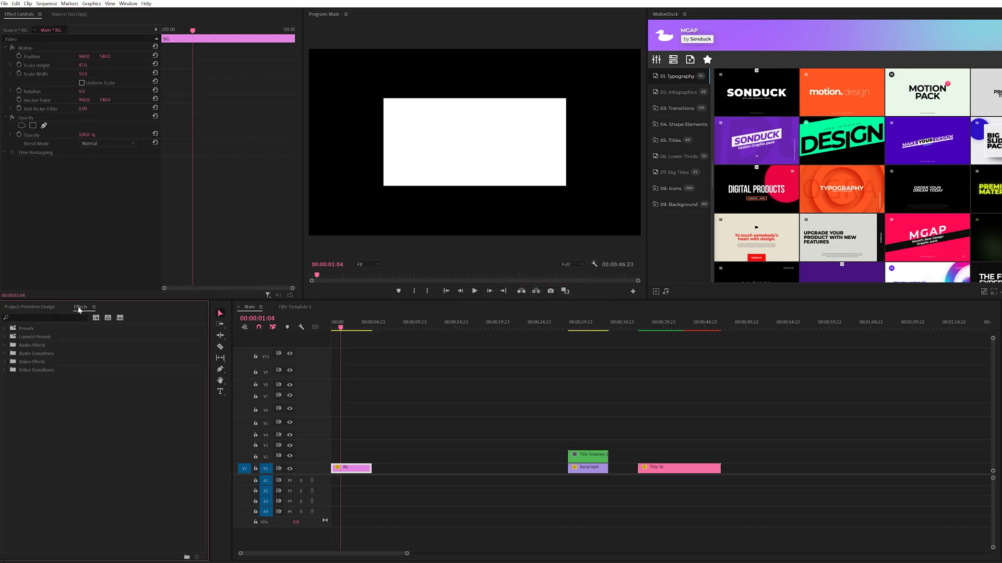
pyautogui.click(32, 318)
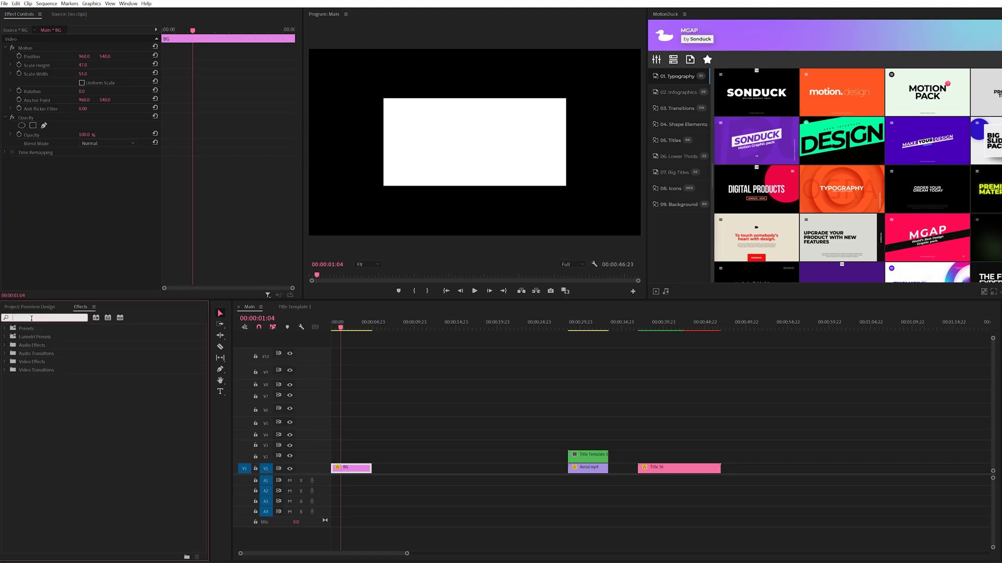
pyautogui.write('transform')
pyautogui.moveTo(34, 379); pyautogui.dragTo(81, 196)
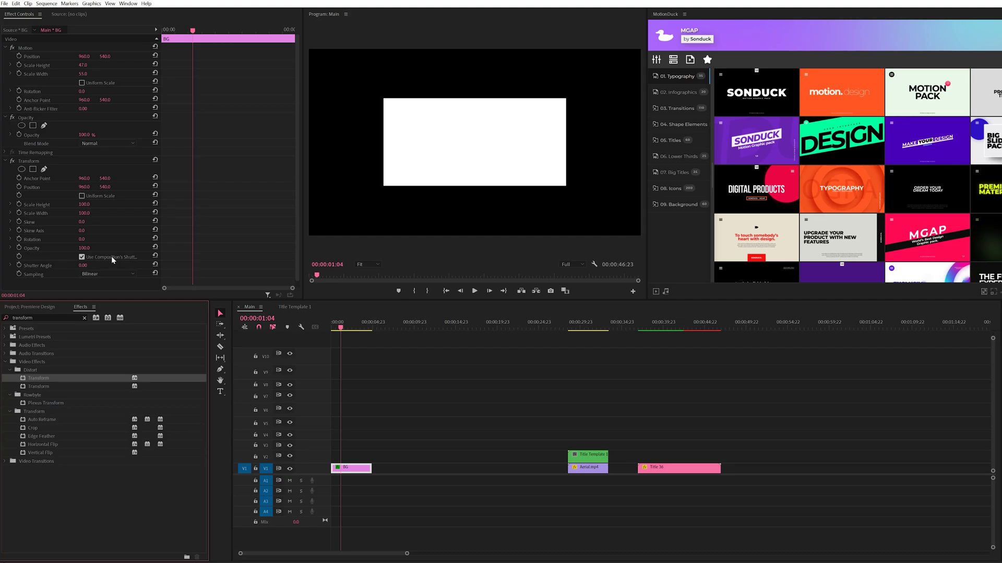
# Stop the BG clip's Transform effect from using the composition's shutter angle and set its own shutter angle to 180
pyautogui.click(82, 258)
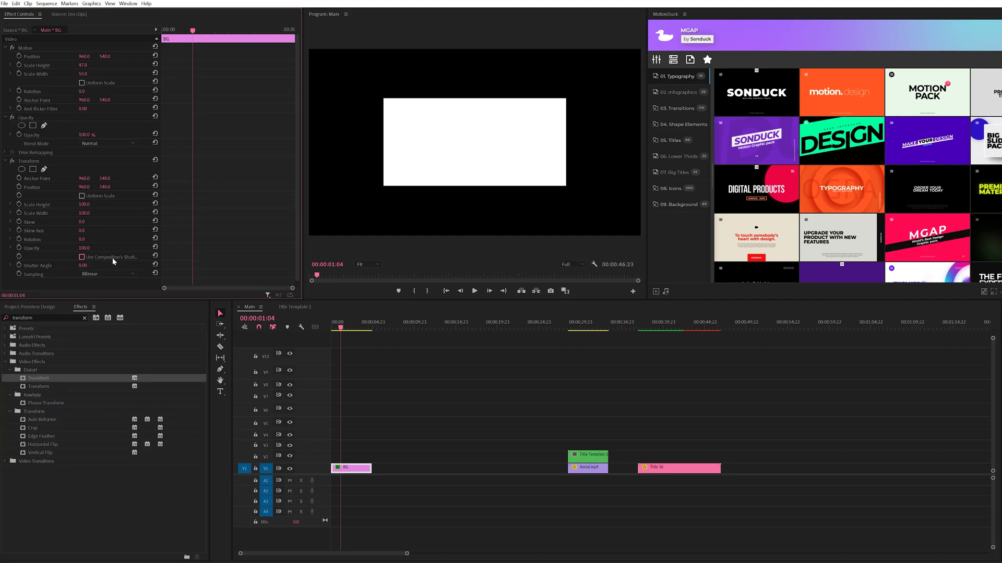
pyautogui.click(83, 266)
pyautogui.write('180')
pyautogui.press('Return')
# Animate the Transform's uniform scale from 0 to 100 over the BG clip's first second, ease the keyframes and play it back
pyautogui.moveTo(180, 31); pyautogui.dragTo(159, 32)
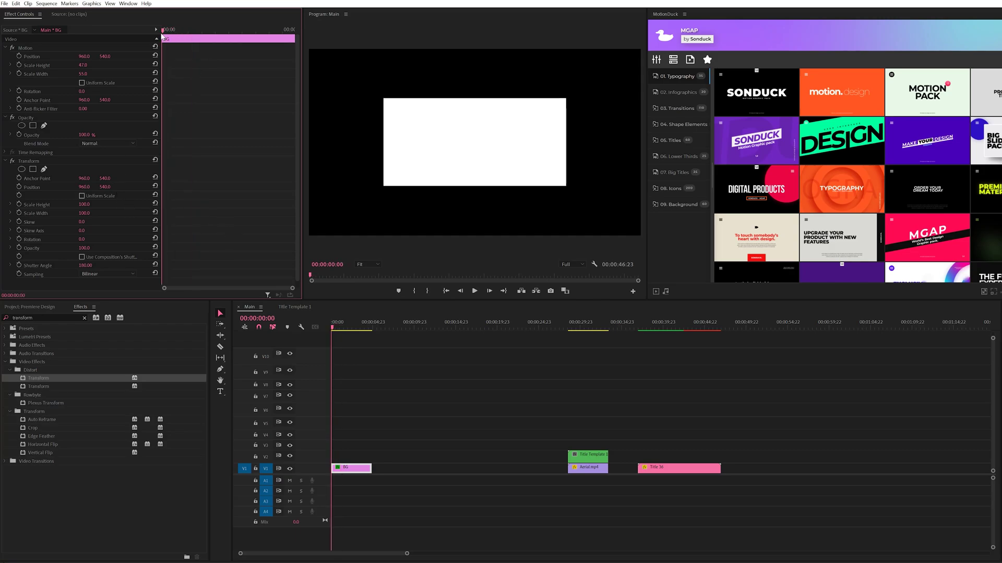
pyautogui.click(82, 197)
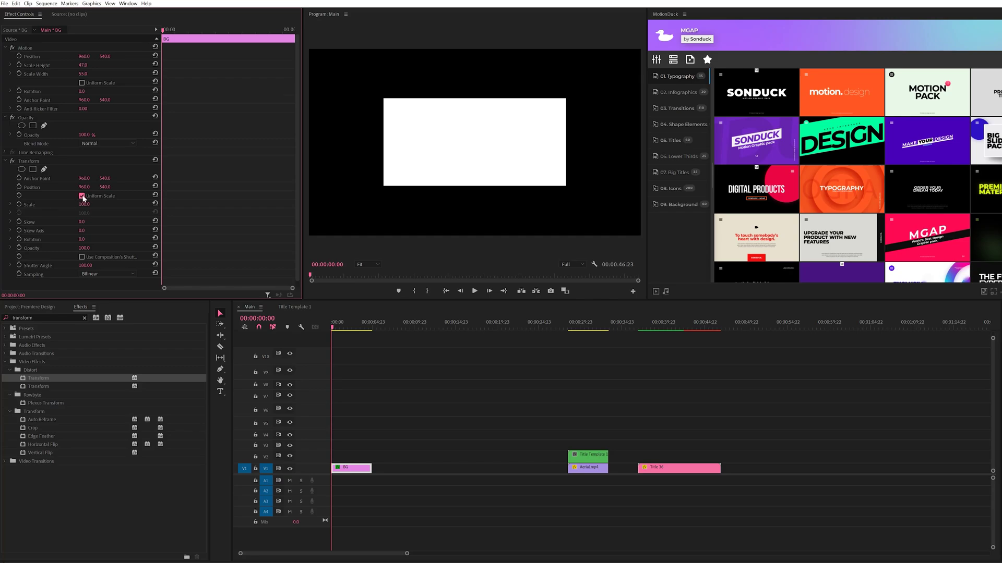
pyautogui.click(20, 206)
pyautogui.moveTo(161, 205); pyautogui.dragTo(215, 206)
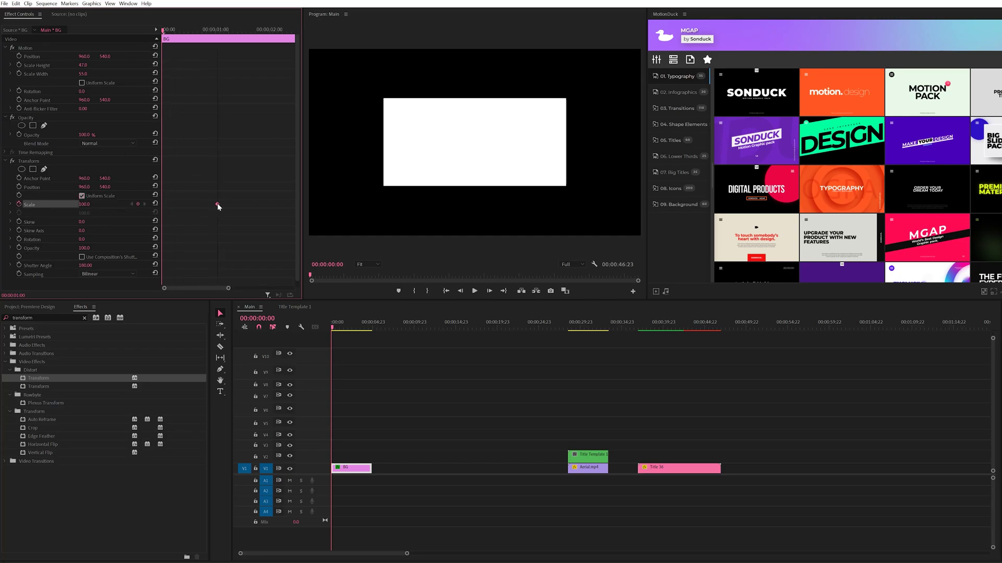
pyautogui.click(85, 205)
pyautogui.write('0')
pyautogui.press('Return')
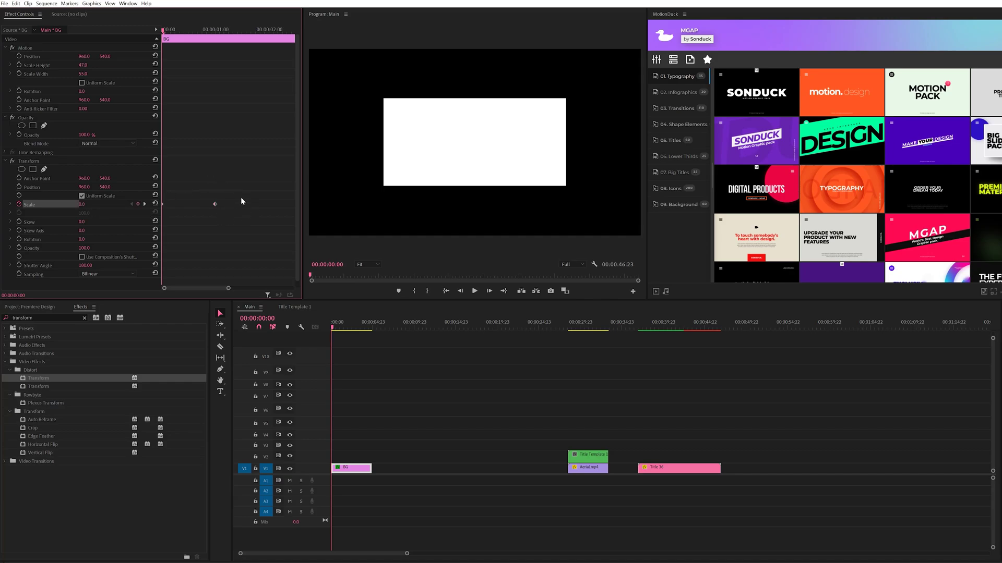
pyautogui.rightClick(215, 204)
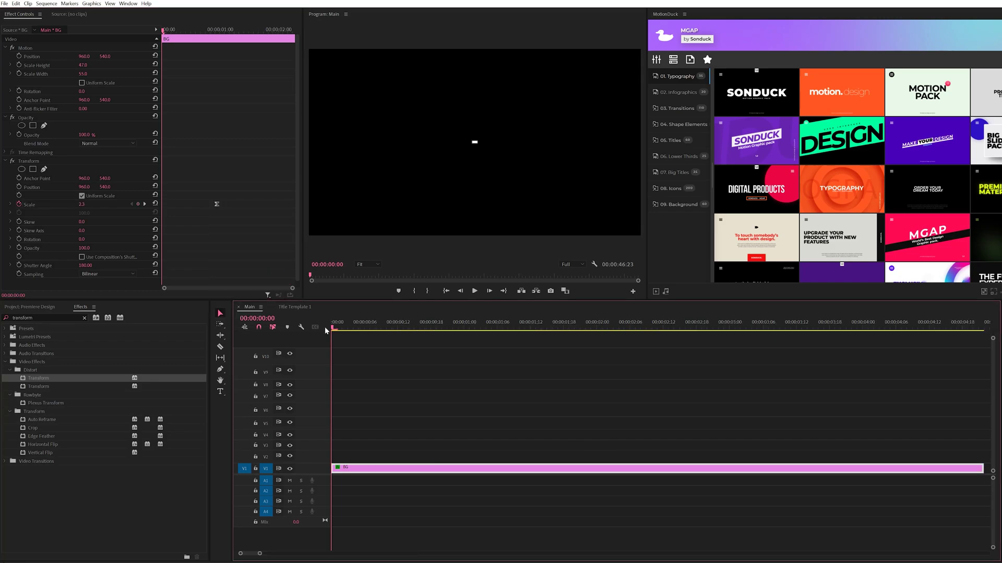
pyautogui.press('space')
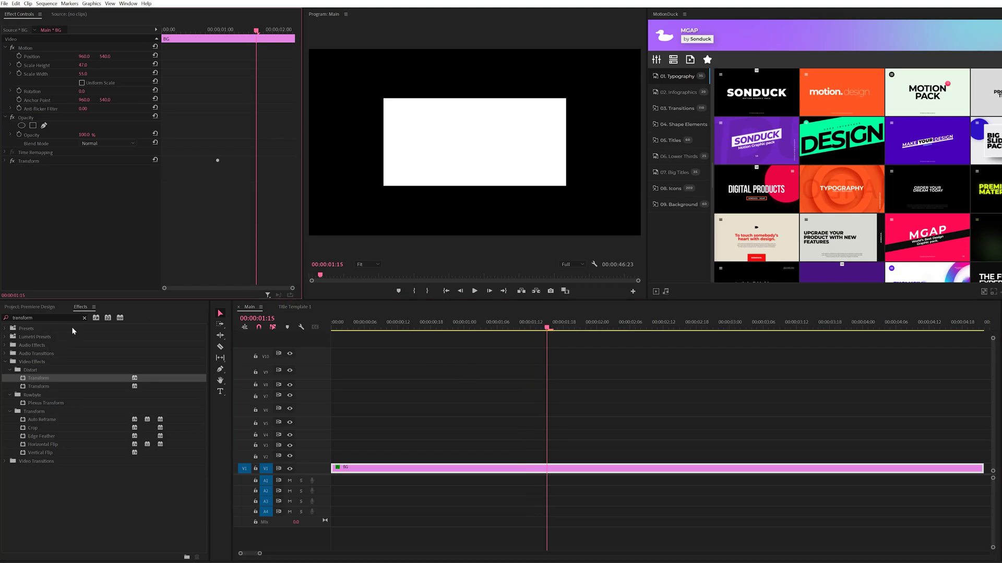
# Clear the effects search and apply the Ramp effect from the Generate category to the BG clip
pyautogui.click(84, 317)
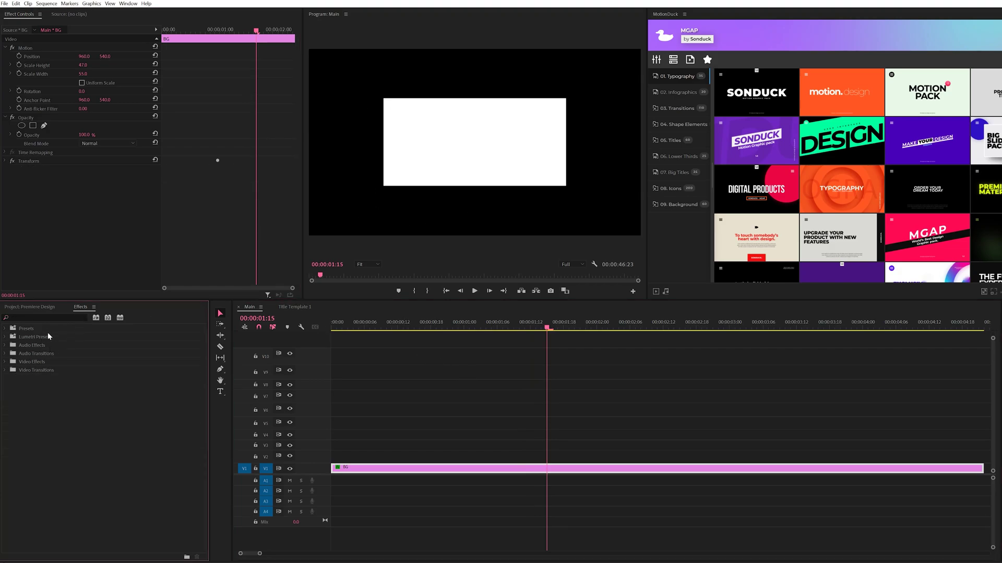
pyautogui.click(5, 362)
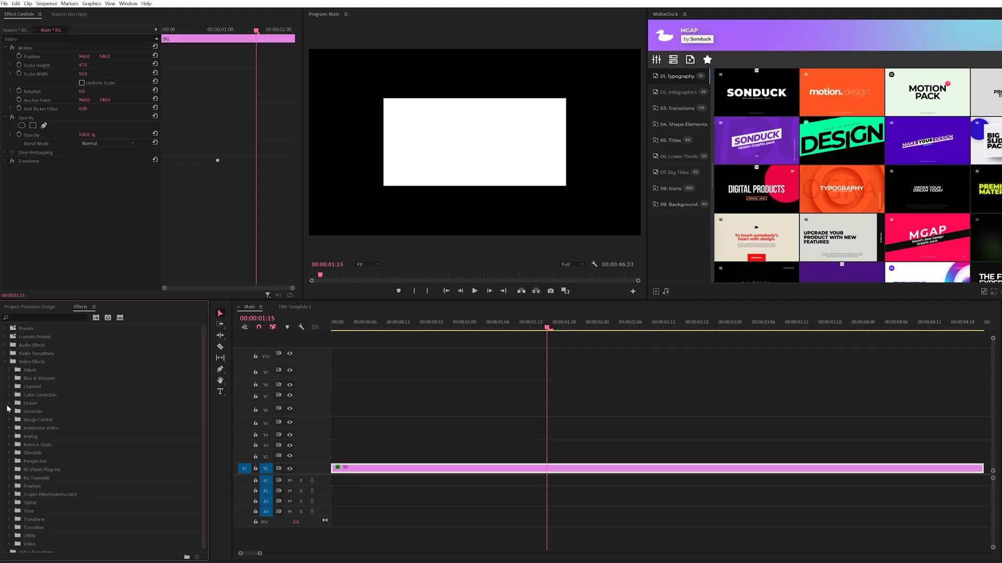
pyautogui.click(9, 412)
pyautogui.moveTo(34, 443); pyautogui.dragTo(53, 216)
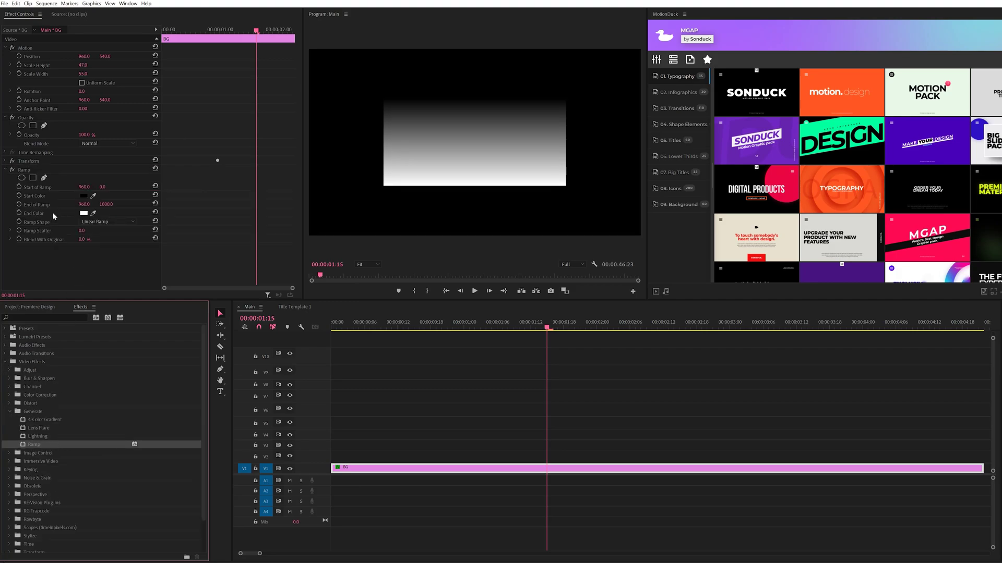
# Set the start color of the BG clip's Ramp to dark grey 191919
pyautogui.click(84, 196)
pyautogui.click(395, 232)
pyautogui.moveTo(395, 233); pyautogui.dragTo(388, 228)
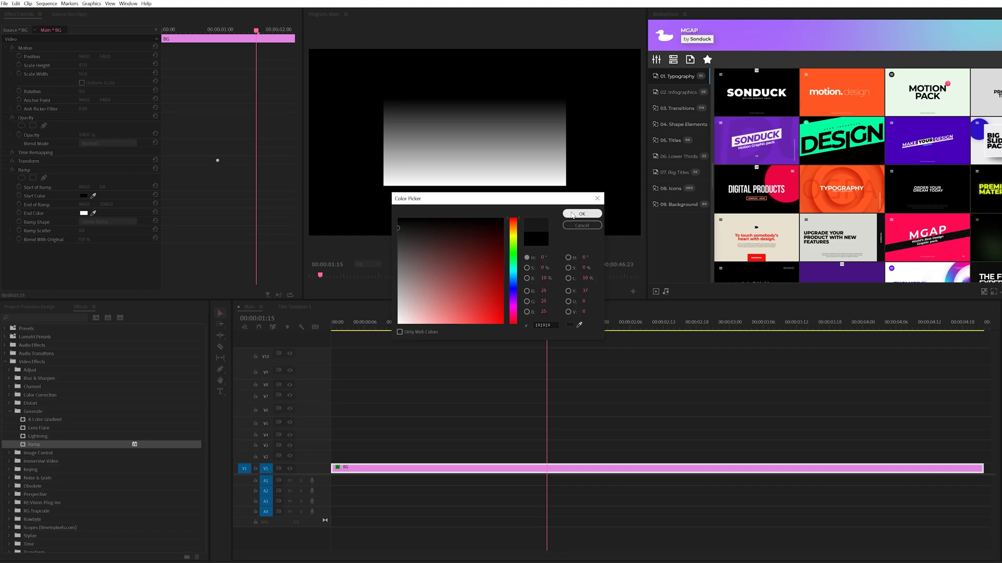
pyautogui.click(563, 211)
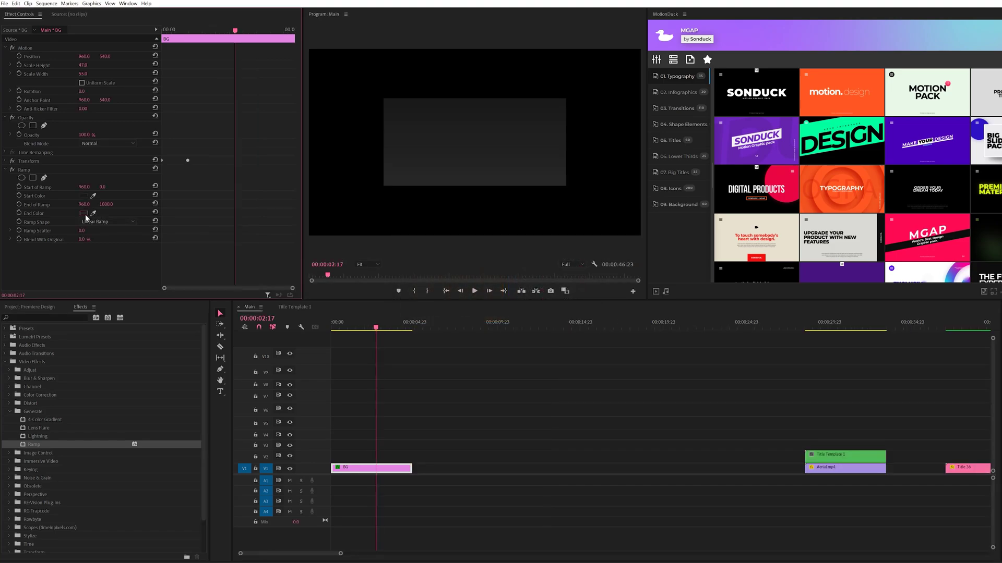
# Set the Ramp's end color to a near-black grey and raise the Ramp Scatter to smooth the gradient
pyautogui.click(83, 214)
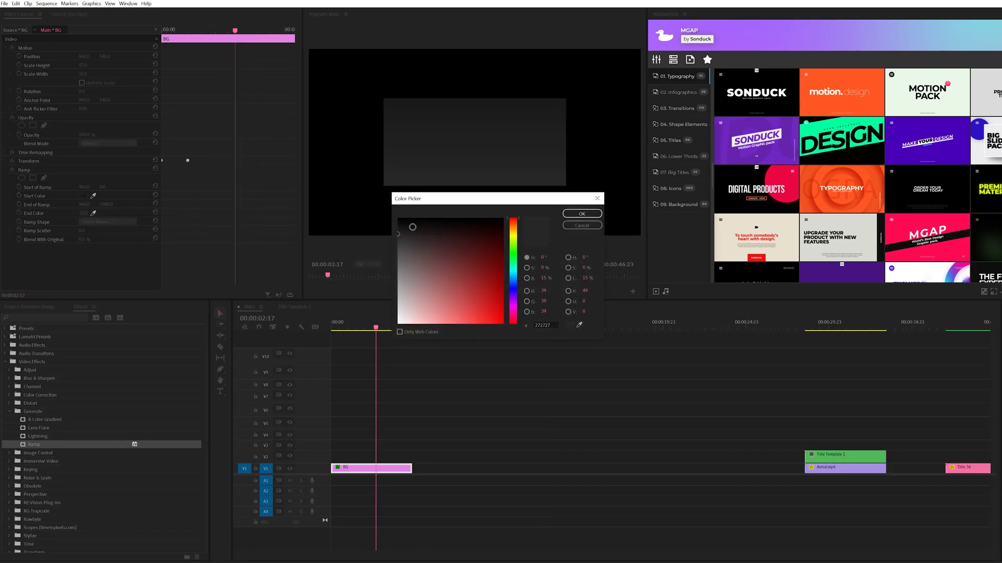
pyautogui.click(397, 224)
pyautogui.click(583, 214)
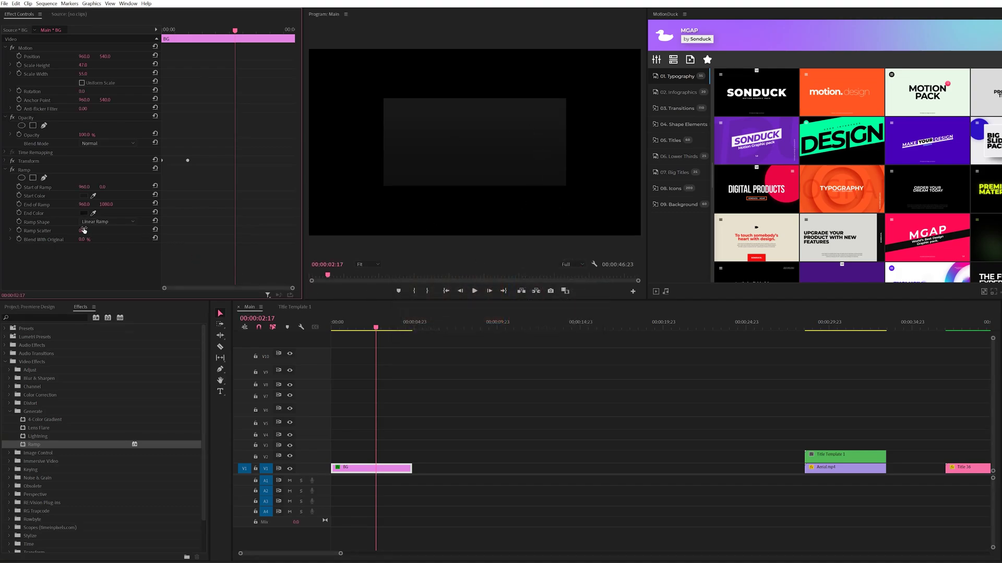
pyautogui.moveTo(84, 232); pyautogui.dragTo(255, 233)
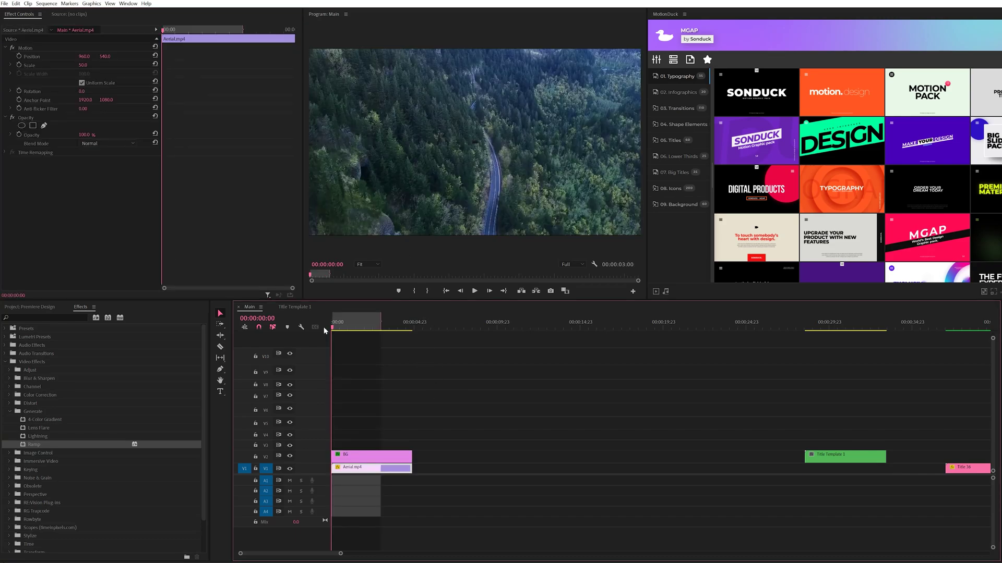
# Add a text layer reading HELLO over the dark rectangle at 00:00:01:23
pyautogui.moveTo(334, 327); pyautogui.dragTo(364, 328)
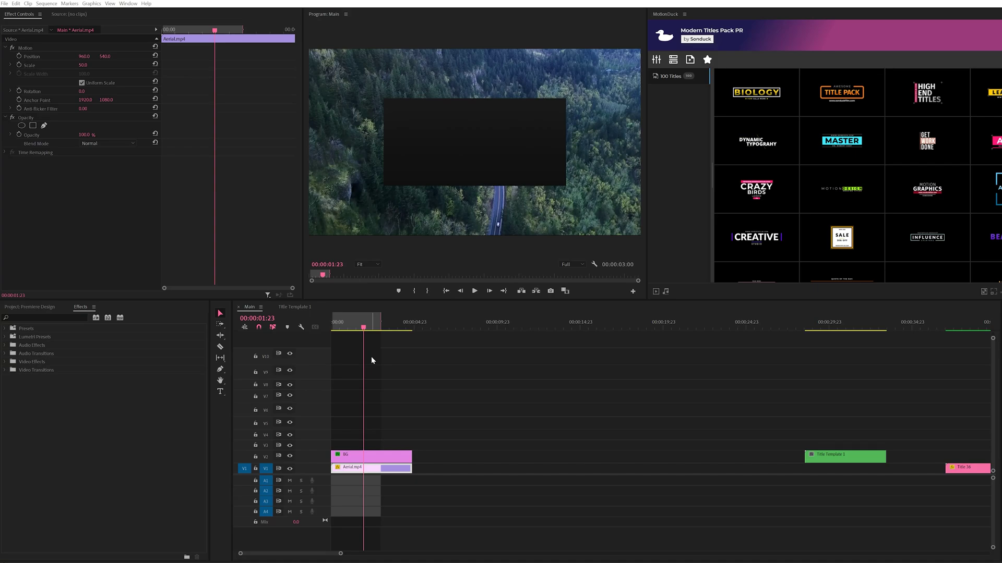
pyautogui.click(220, 391)
pyautogui.click(468, 145)
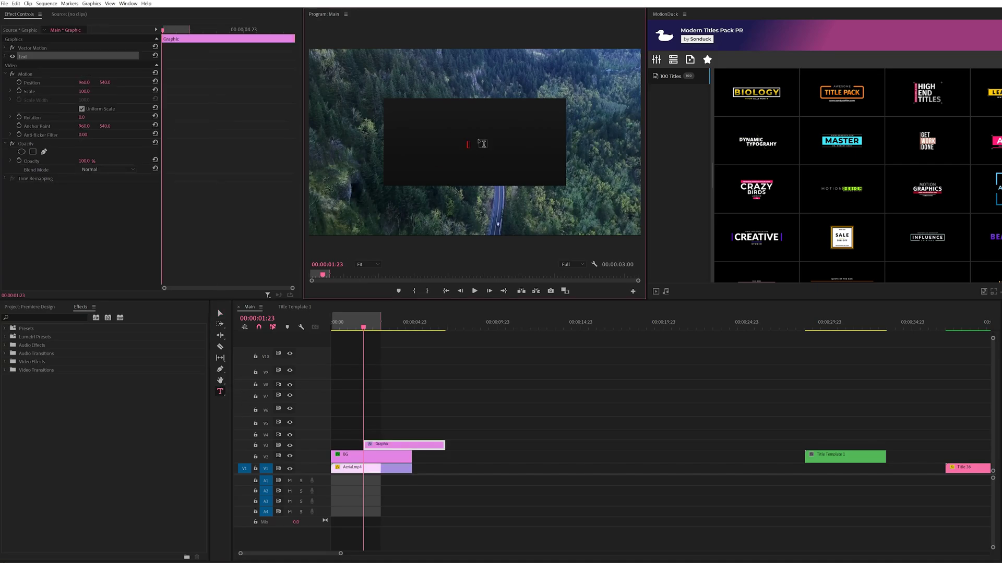
pyautogui.write('HELLO')
# Set the HELLO text's Montserrat weight to Black and enlarge its font size to 139
pyautogui.click(6, 56)
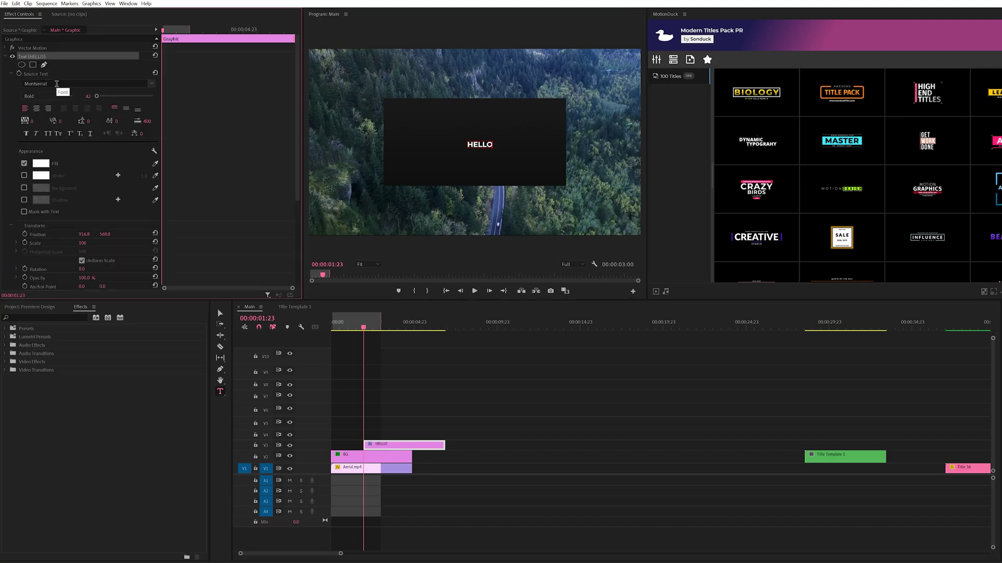
pyautogui.click(46, 96)
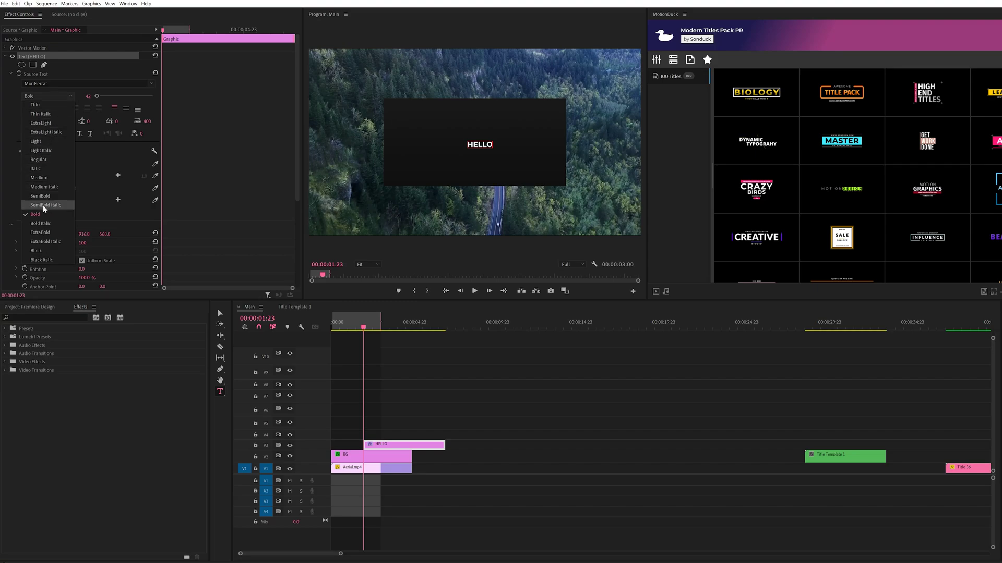
pyautogui.click(37, 251)
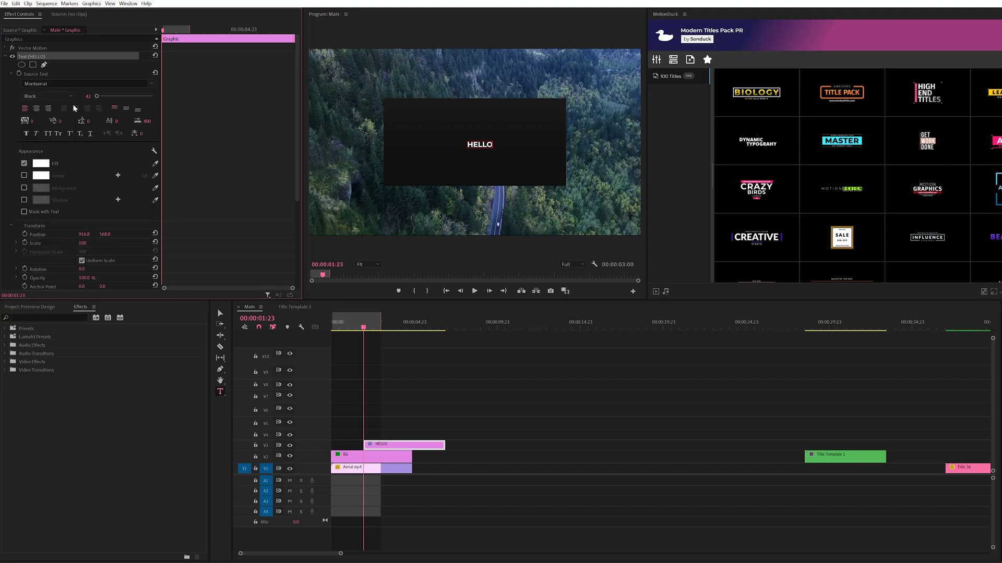
pyautogui.click(478, 142)
pyautogui.doubleClick(478, 142)
pyautogui.moveTo(96, 97); pyautogui.dragTo(101, 99)
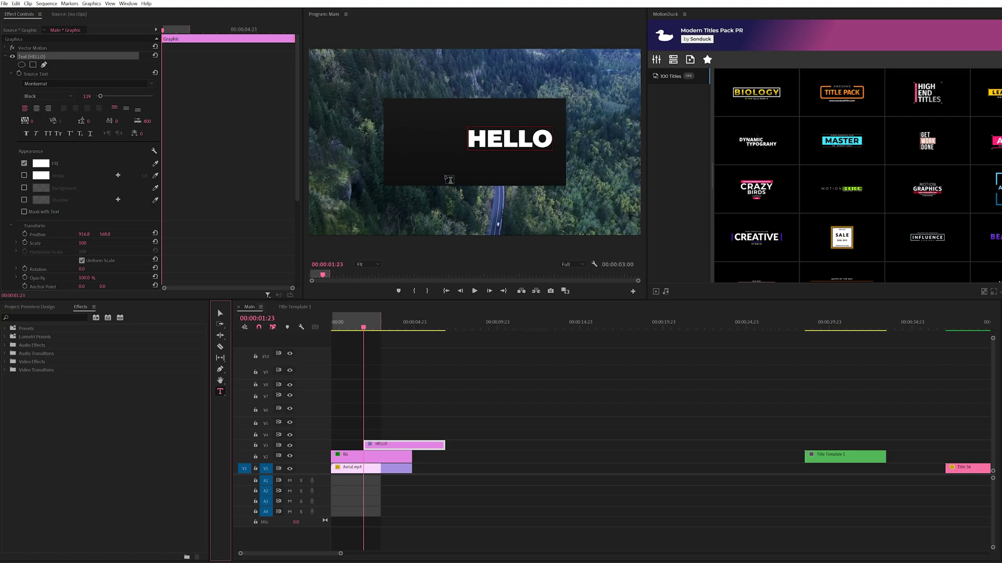
# Center the HELLO text vertically and horizontally in the frame, then deselect it
pyautogui.click(489, 141)
pyautogui.doubleClick(490, 141)
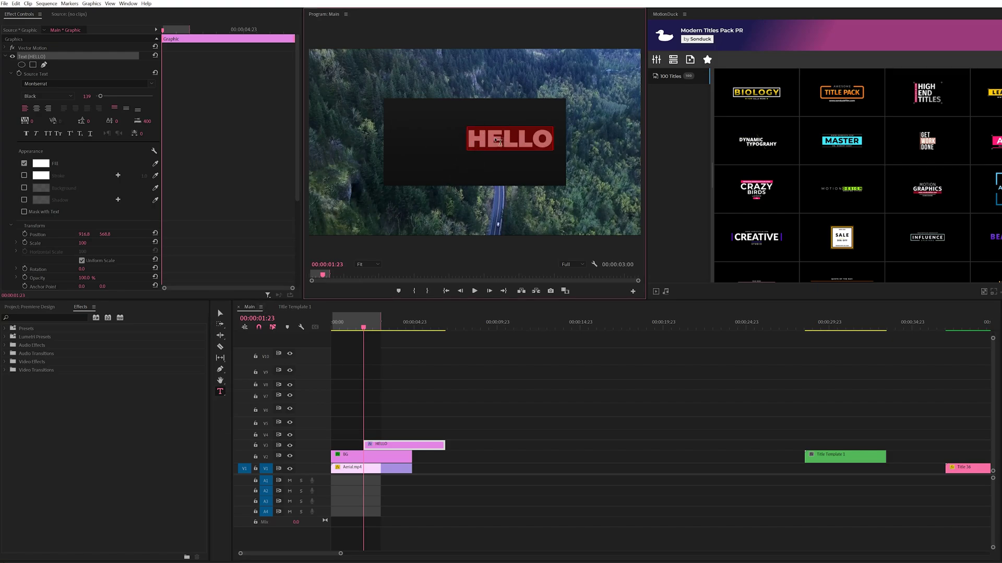
pyautogui.click(92, 4)
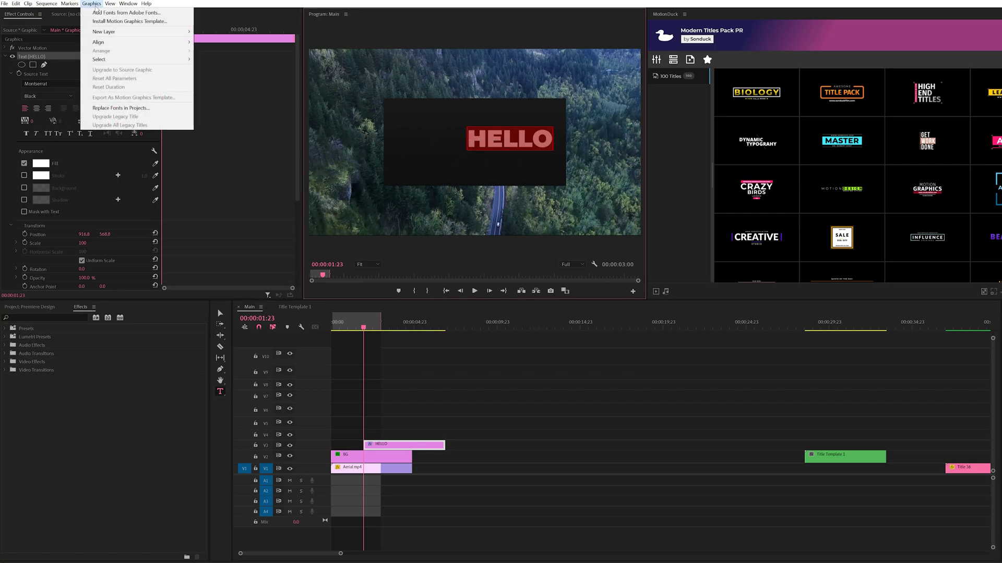
pyautogui.moveTo(102, 42)
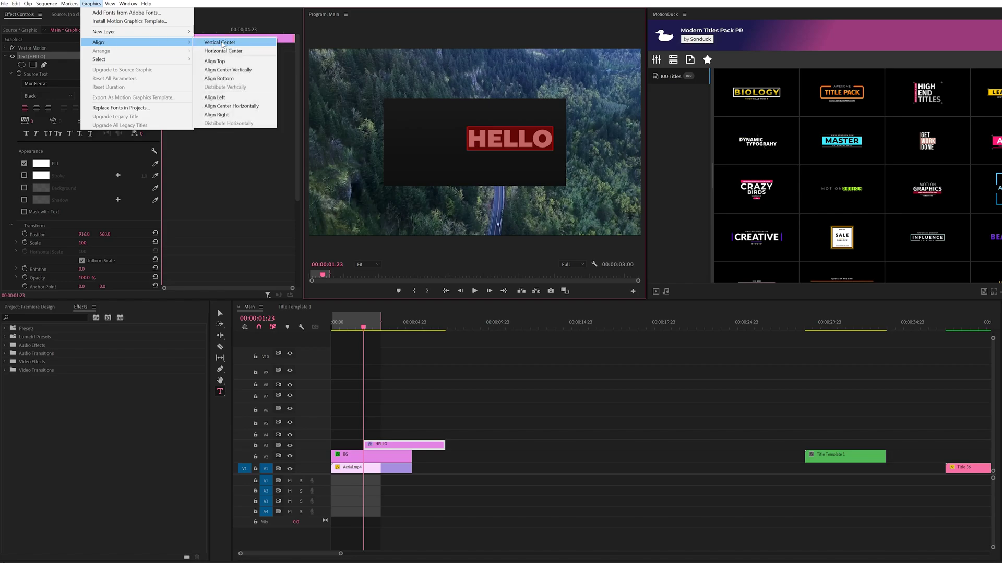
pyautogui.click(224, 43)
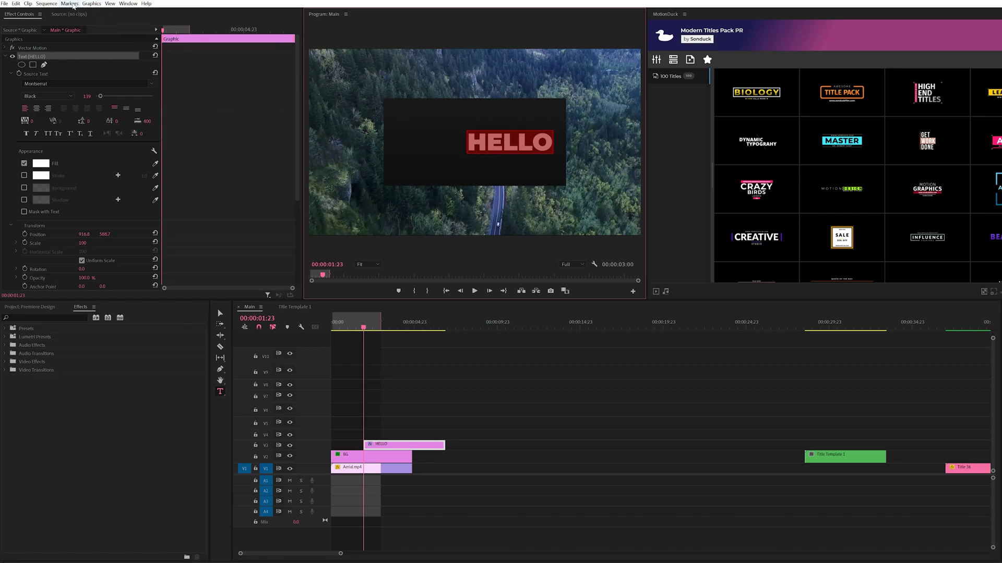
pyautogui.click(92, 4)
pyautogui.moveTo(142, 42)
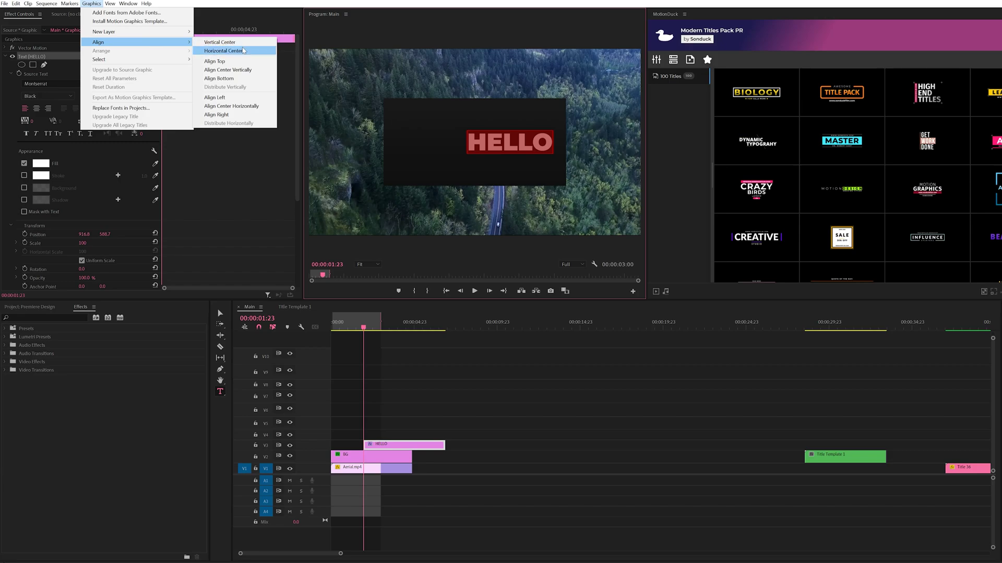
pyautogui.click(240, 51)
pyautogui.click(220, 313)
pyautogui.click(410, 377)
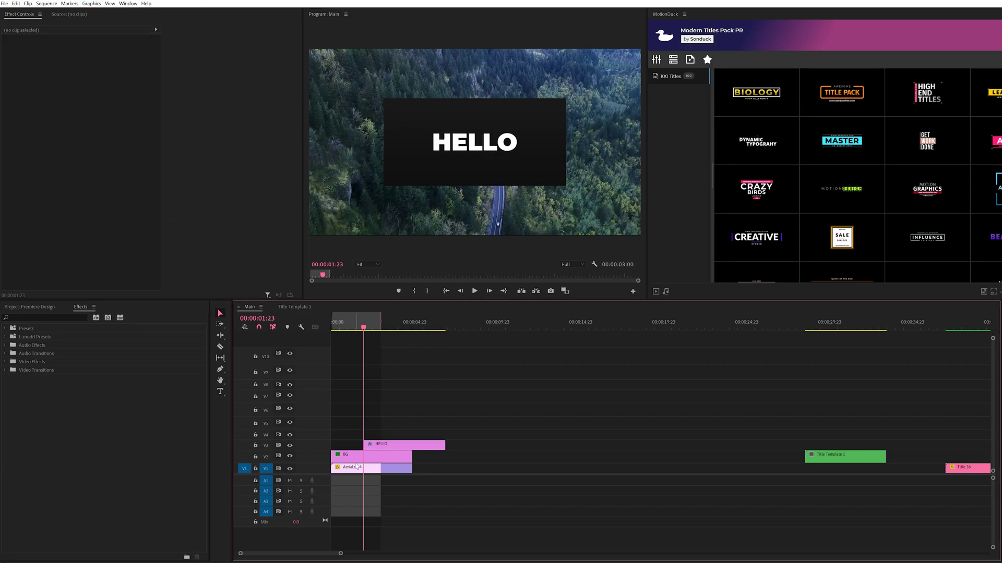
pyautogui.click(355, 457)
pyautogui.click(91, 4)
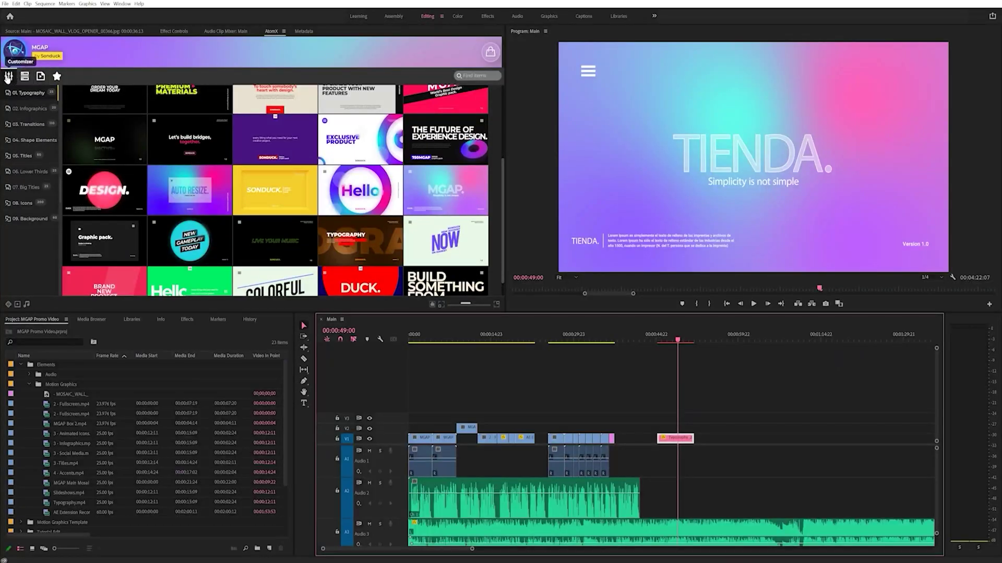
pyautogui.click(167, 260)
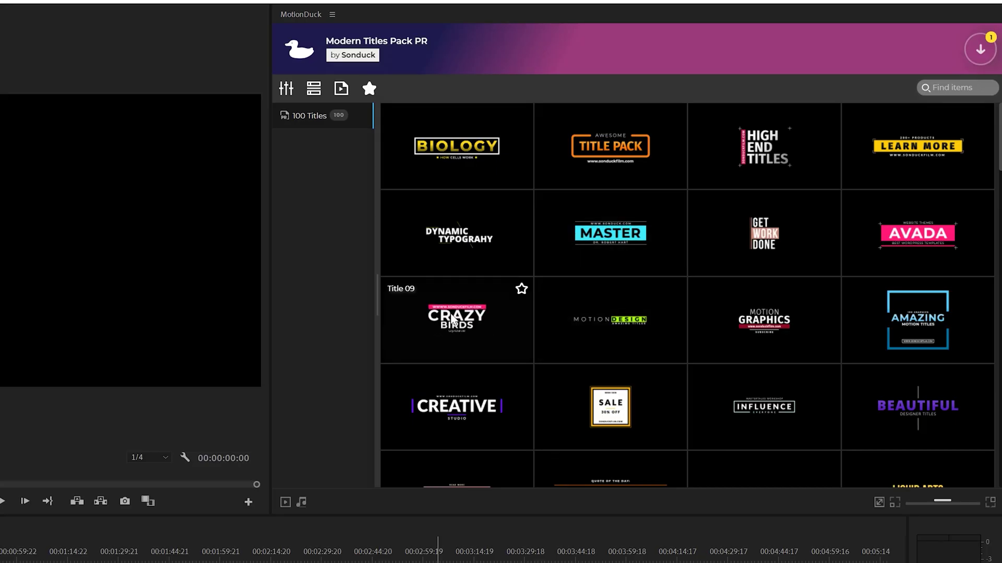
# Preview the After Effects title template in the EX sequence and enter the text lines EDIT TITLES, PREMIERE PRO and ON SONDUCKFILM.COM
pyautogui.scroll(-6, 918, 344)
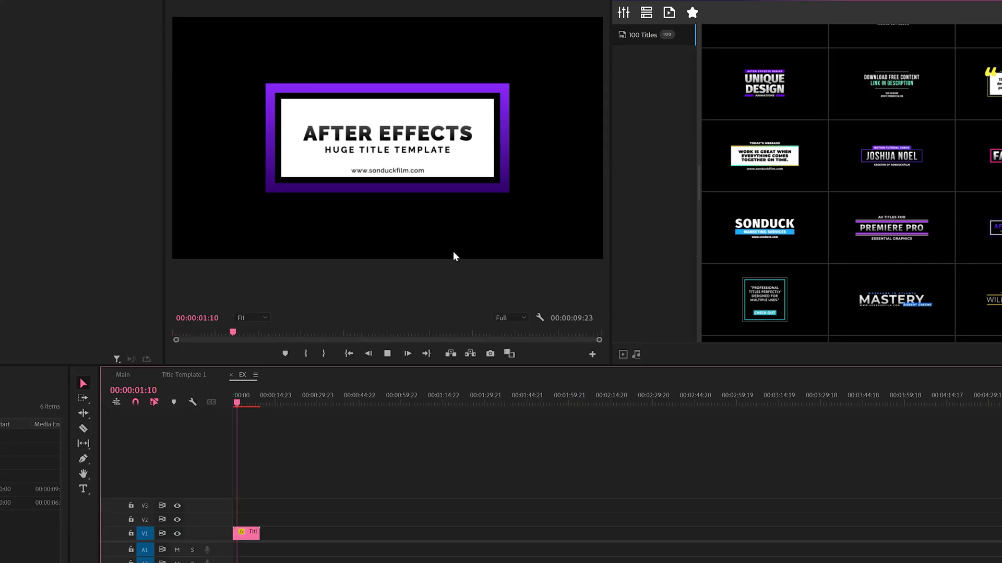
pyautogui.press('space')
pyautogui.write('EDIT TITLES')
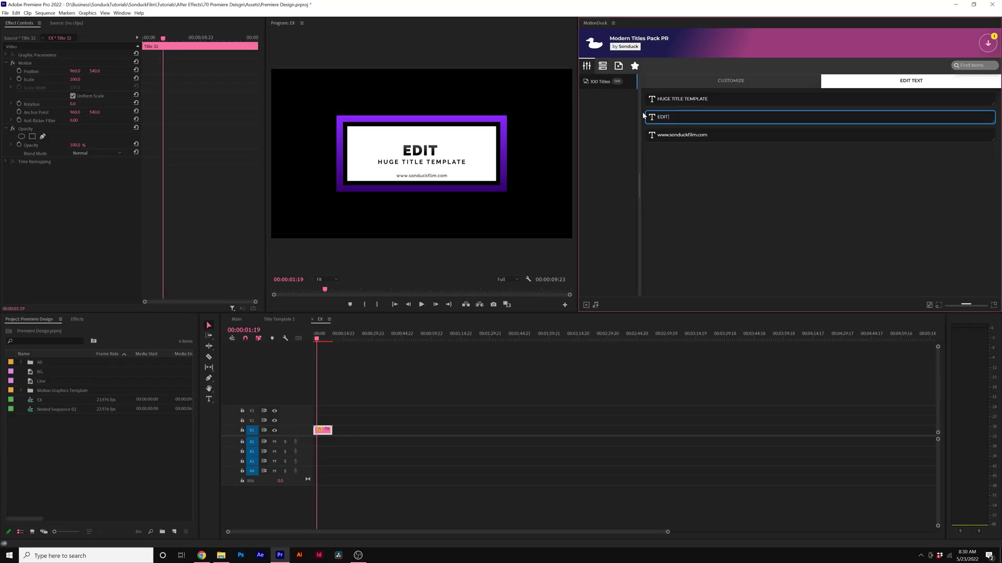
pyautogui.moveTo(713, 100); pyautogui.dragTo(616, 96)
pyautogui.write('PREMIERE PRO')
pyautogui.moveTo(714, 136); pyautogui.dragTo(633, 126)
pyautogui.write('ON SONDUCKFILM.COM')
pyautogui.click(730, 81)
pyautogui.click(907, 110)
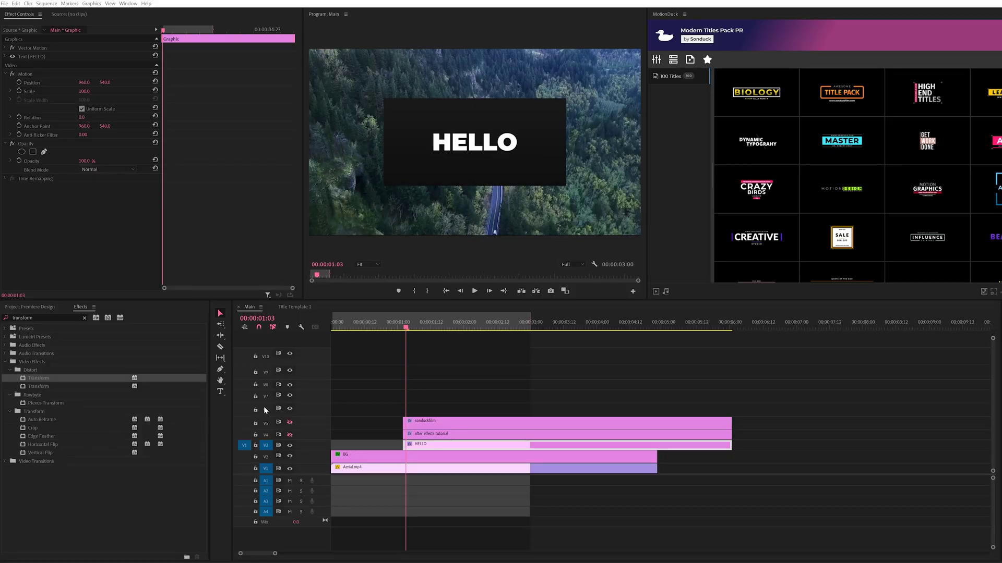
# Briefly show the two hidden text tracks above HELLO to check them, and hide both again
pyautogui.click(289, 422)
pyautogui.click(290, 435)
pyautogui.click(290, 435)
pyautogui.click(289, 422)
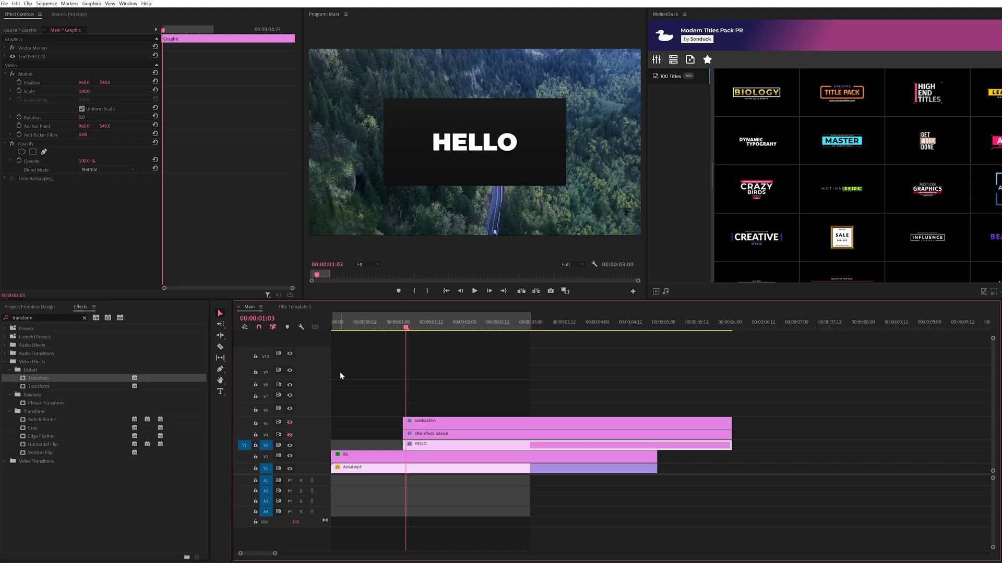
# Animate the HELLO clip's Scale from 0 at its start, 00:00:01:02, to 100 at a second keyframe shortly after
pyautogui.press('Left')
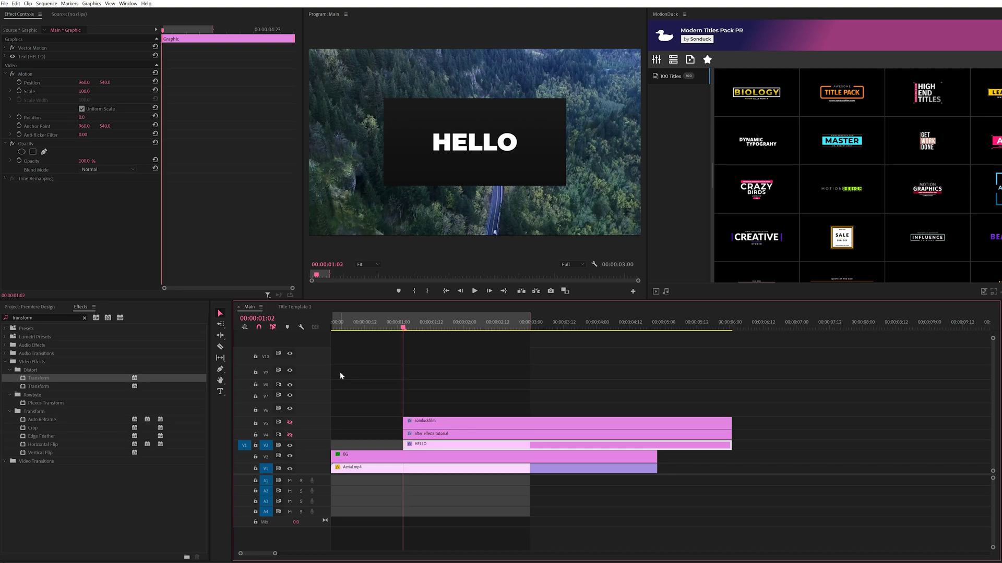
pyautogui.click(19, 91)
pyautogui.moveTo(163, 90); pyautogui.dragTo(172, 91)
pyautogui.click(84, 91)
pyautogui.write('0')
pyautogui.press('Return')
# Preview the HELLO scale-up and change its end Scale keyframe to Bezier interpolation
pyautogui.moveTo(386, 326); pyautogui.dragTo(332, 325)
pyautogui.moveTo(440, 391); pyautogui.dragTo(417, 448)
pyautogui.moveTo(334, 327); pyautogui.dragTo(438, 339)
pyautogui.click(397, 384)
pyautogui.click(422, 446)
pyautogui.rightClick(172, 92)
pyautogui.click(191, 164)
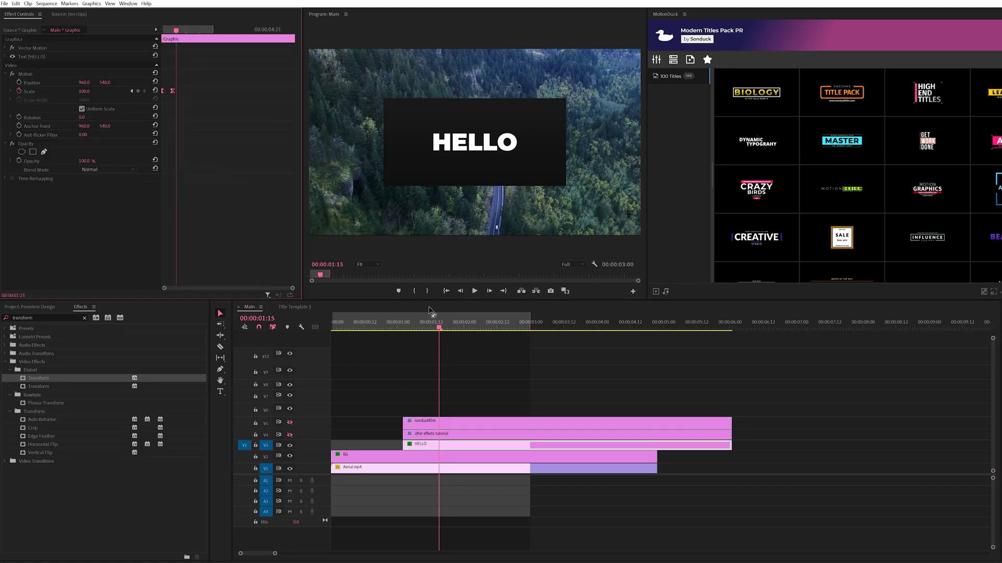
pyautogui.moveTo(398, 326); pyautogui.dragTo(439, 327)
pyautogui.click(382, 358)
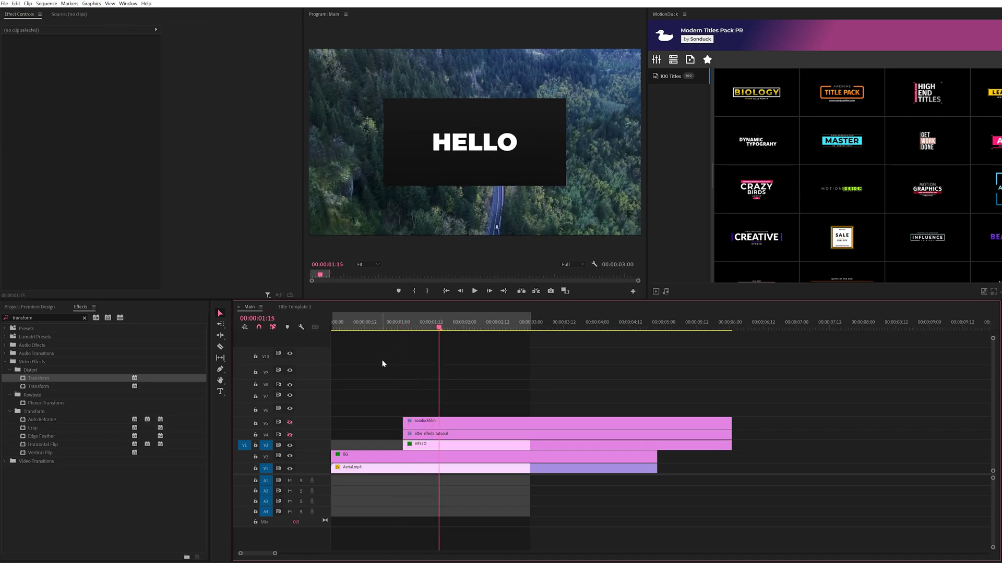
# Show both small text tracks and animate the after effects tutorial clip's Vector Motion Position from Y 370 at its start to 540
pyautogui.click(289, 423)
pyautogui.click(289, 434)
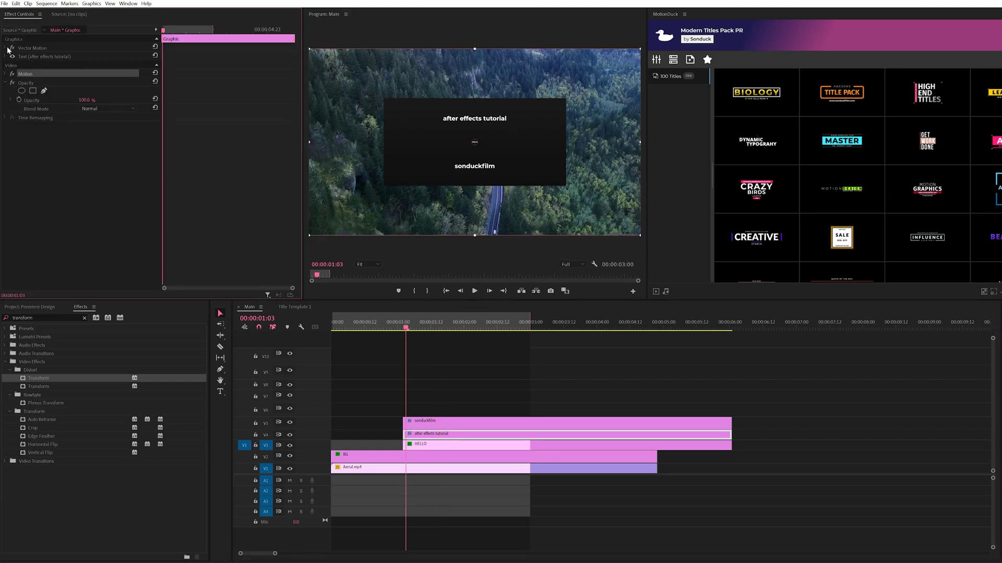
pyautogui.click(6, 48)
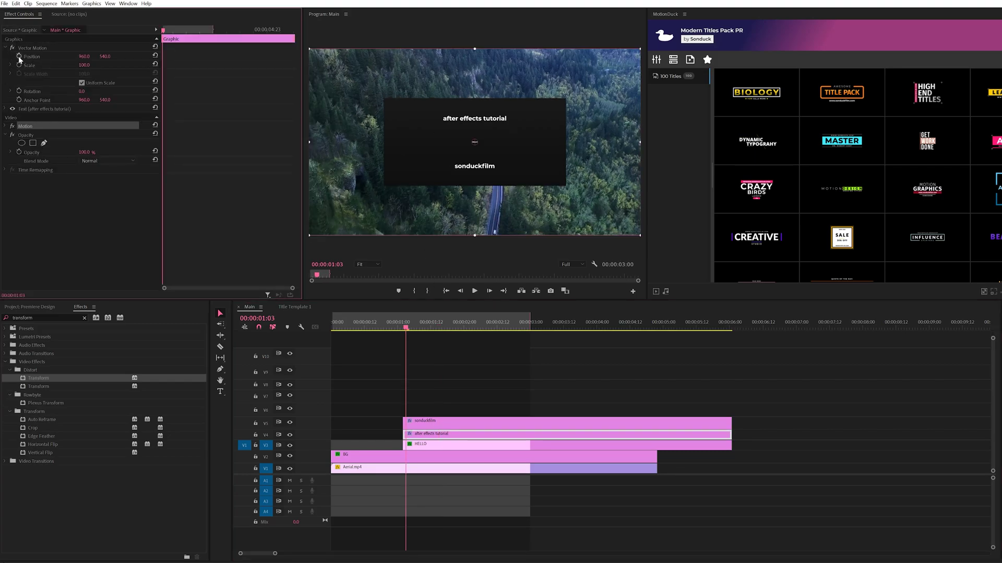
pyautogui.click(19, 56)
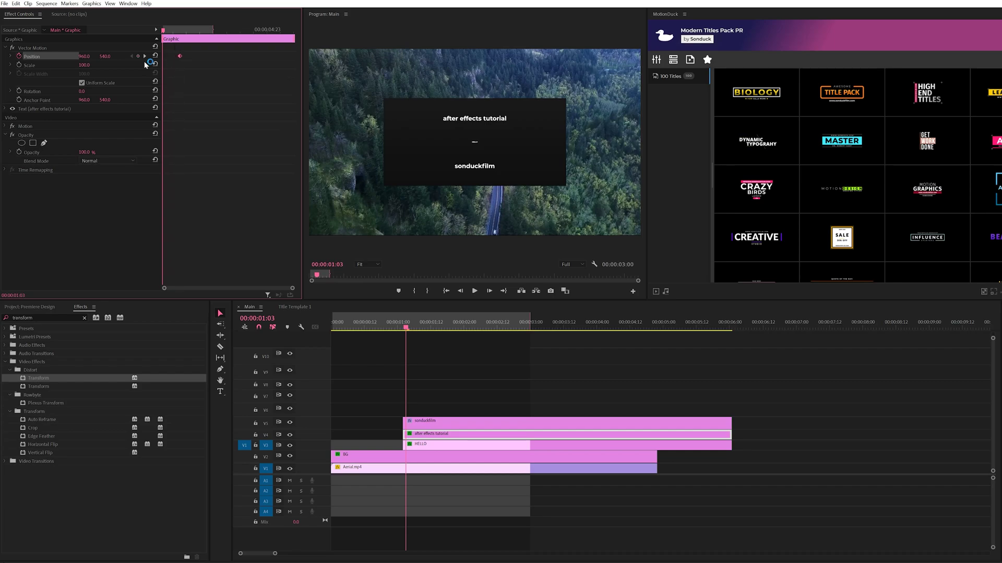
pyautogui.moveTo(105, 57); pyautogui.dragTo(17, 56)
pyautogui.click(76, 233)
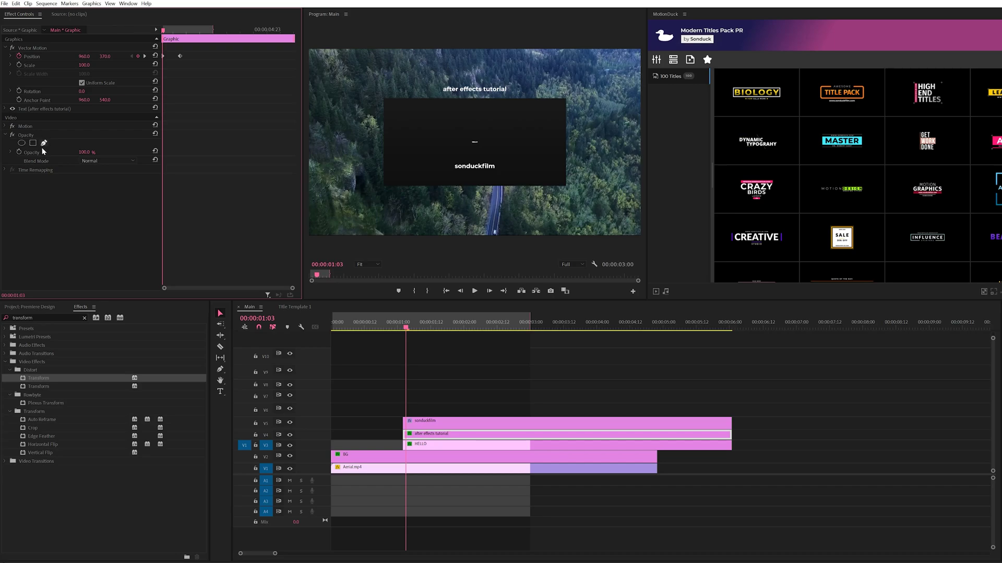
# Draw a four-point opacity mask on the after effects tutorial clip, aligning its upper edge with the dark box's upper edge
pyautogui.click(44, 144)
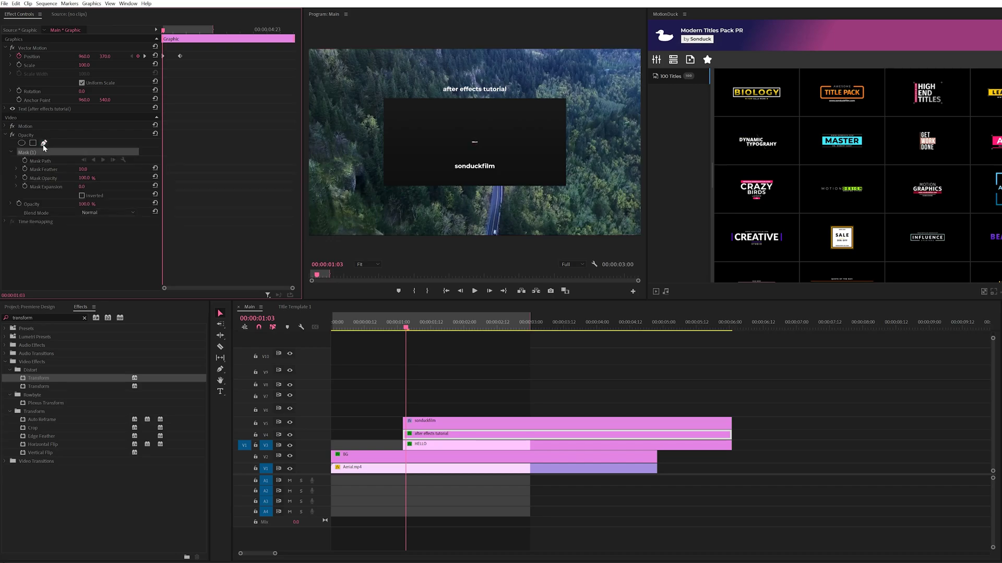
pyautogui.click(383, 98)
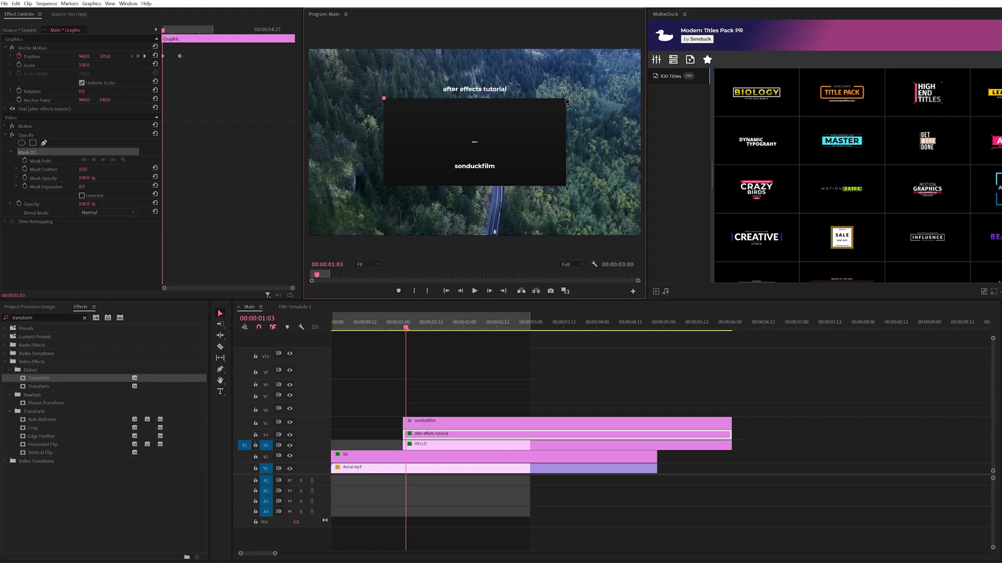
pyautogui.click(565, 98)
pyautogui.click(573, 206)
pyautogui.click(369, 210)
pyautogui.click(383, 98)
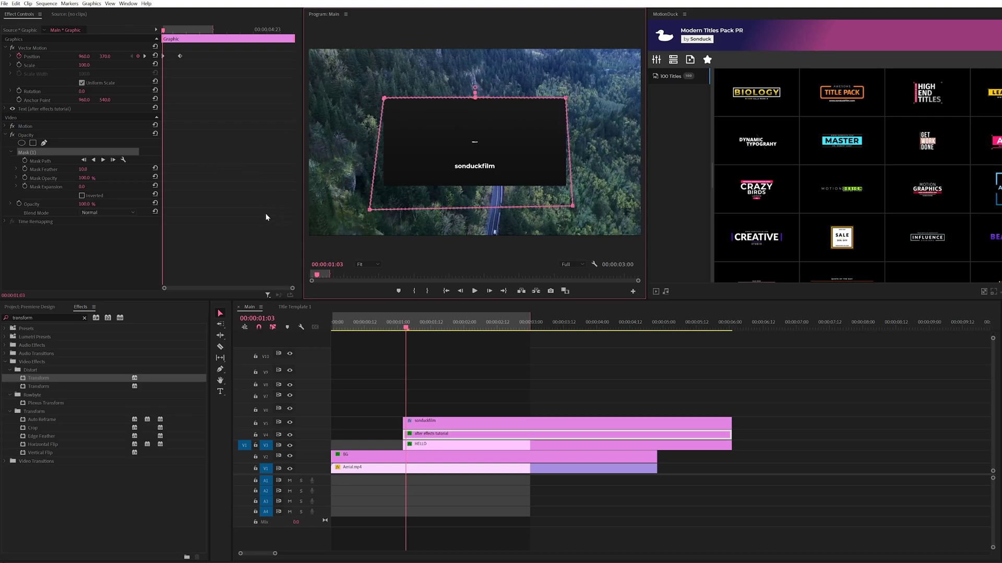
# Preview the after effects tutorial text's slide-in and set its end Position keyframe's temporal interpolation to Bezier
pyautogui.moveTo(407, 329); pyautogui.dragTo(456, 328)
pyautogui.moveTo(197, 51); pyautogui.dragTo(142, 65)
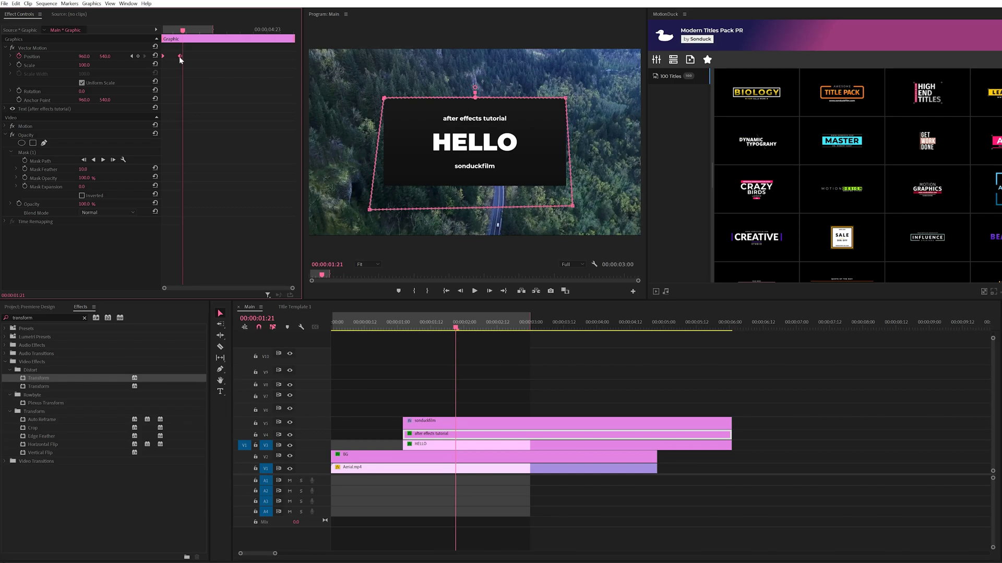
pyautogui.rightClick(180, 56)
pyautogui.moveTo(219, 119)
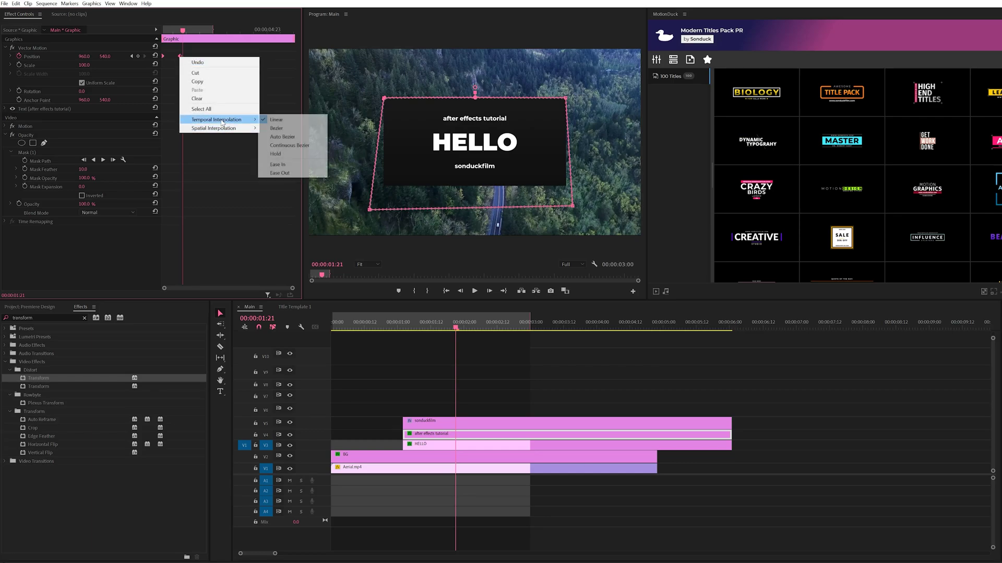
pyautogui.click(295, 130)
pyautogui.click(493, 357)
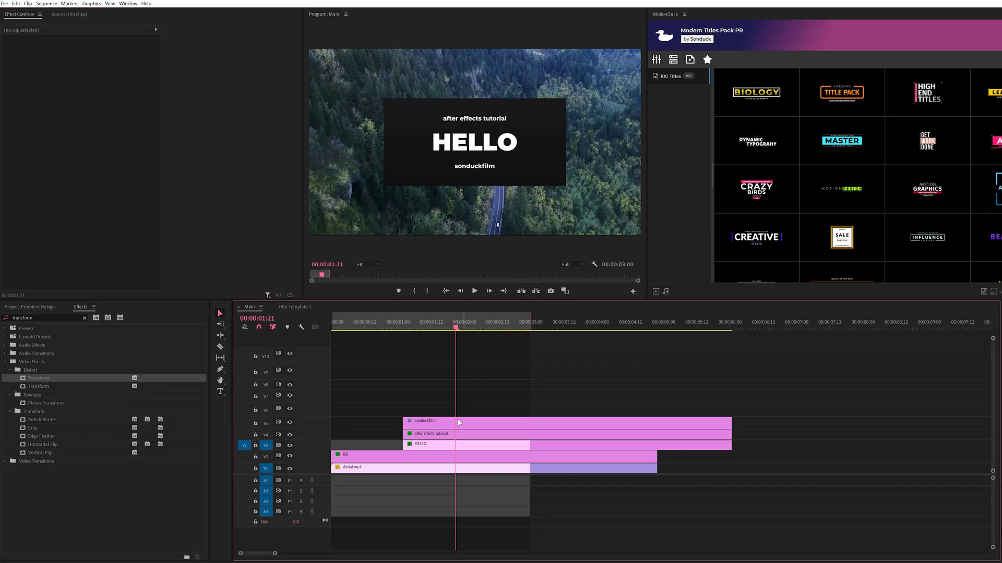
# Review the three-line title animation and compare it with the finished Title Template design further along the timeline
pyautogui.click(441, 423)
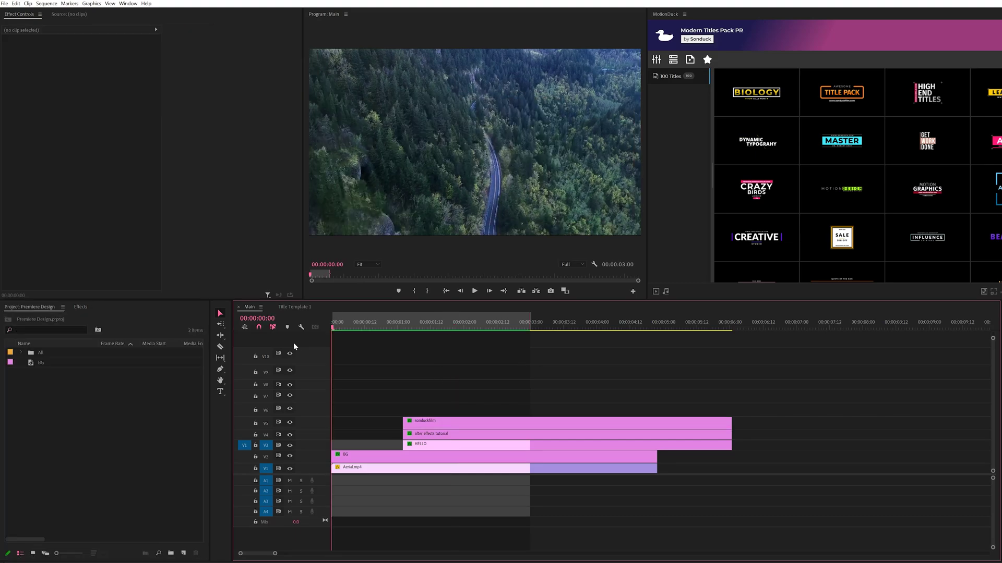
pyautogui.moveTo(334, 339); pyautogui.dragTo(483, 346)
pyautogui.press('-')
pyautogui.press('-')
pyautogui.press('-')
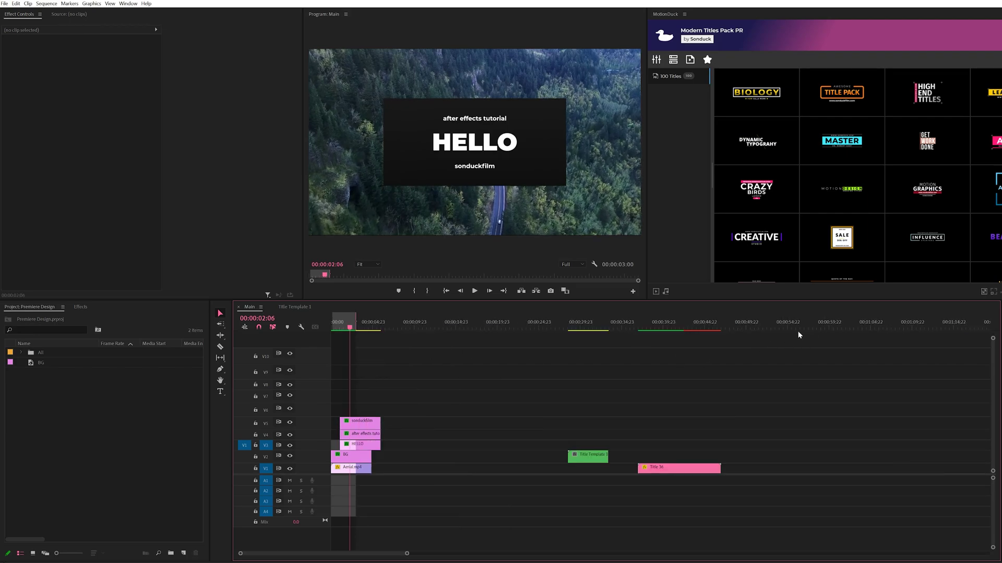
pyautogui.moveTo(575, 332); pyautogui.dragTo(595, 330)
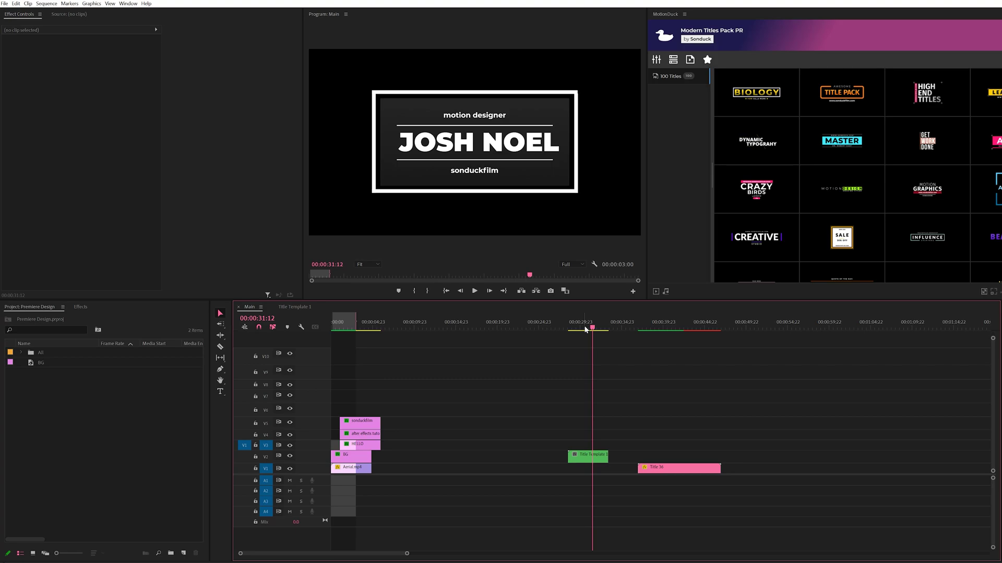
pyautogui.click(343, 319)
pyautogui.press('=')
pyautogui.press('=')
pyautogui.press('=')
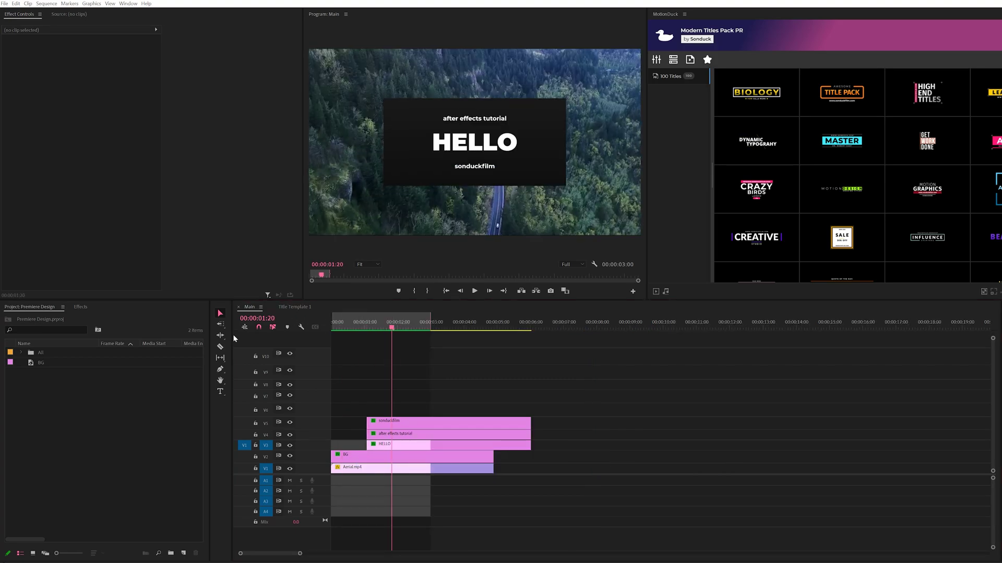
# Create a white 1920 × 1080 color matte named Line and place it on the track above the sonduckfilm clip
pyautogui.click(183, 552)
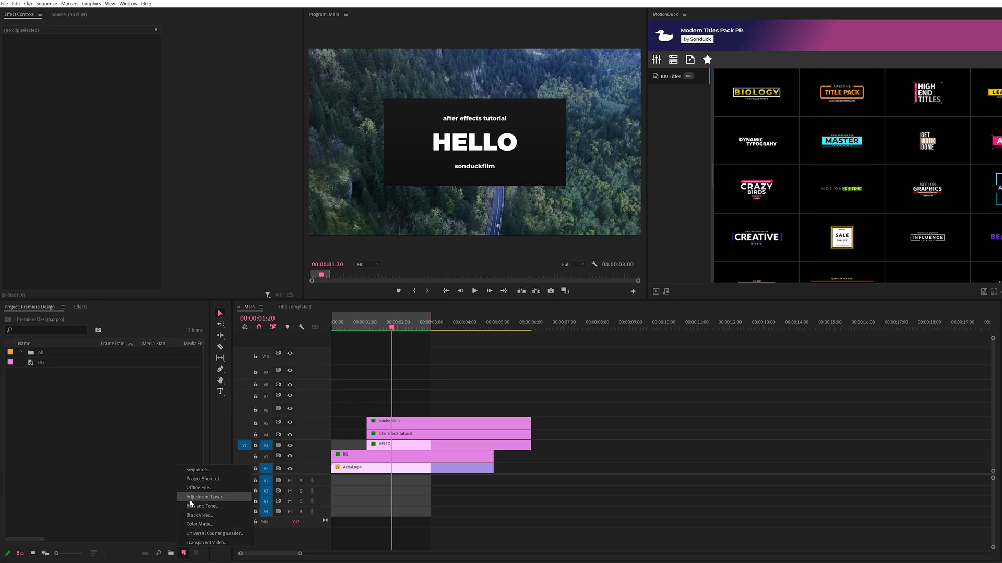
pyautogui.click(198, 525)
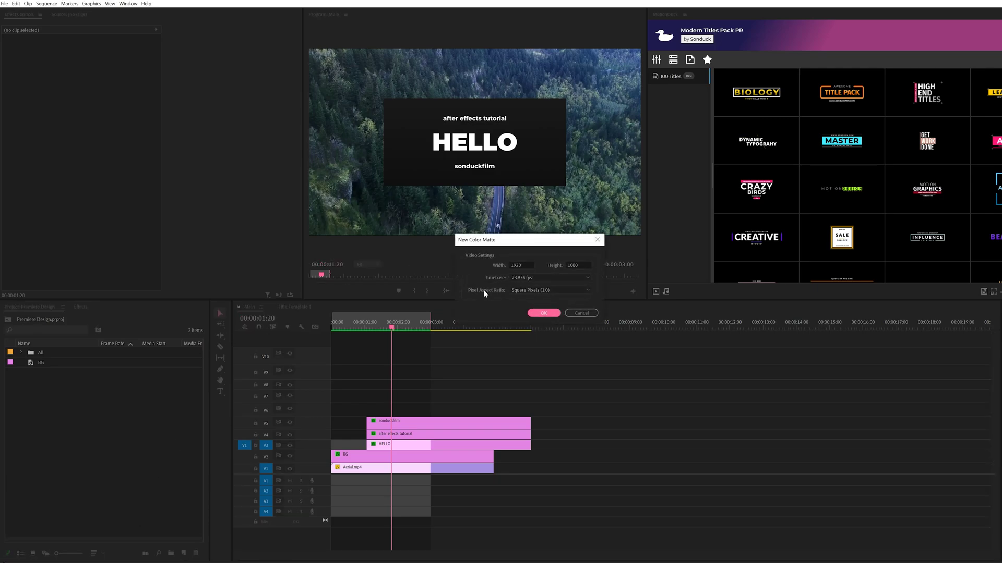
pyautogui.click(543, 313)
pyautogui.moveTo(453, 268); pyautogui.dragTo(364, 366)
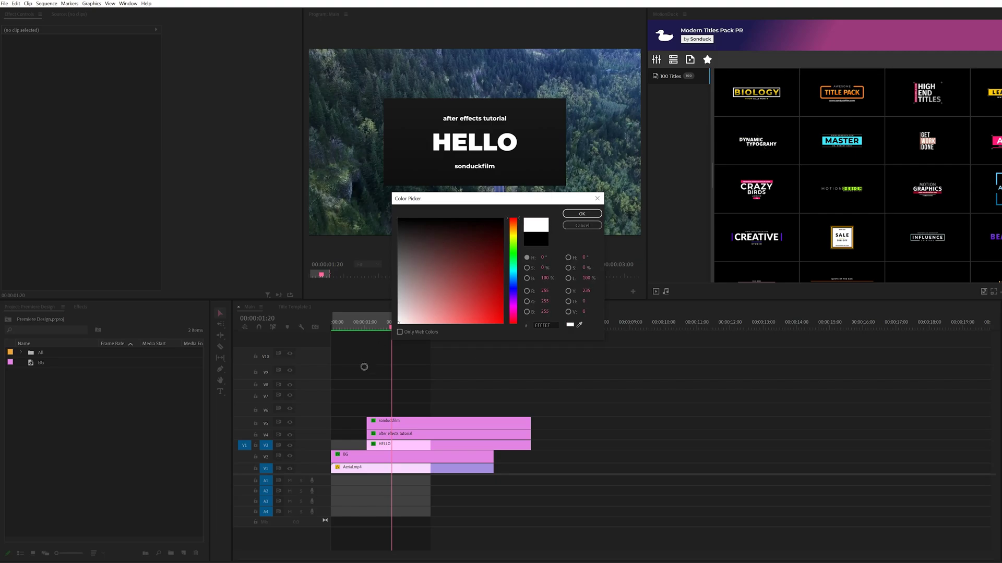
pyautogui.click(590, 214)
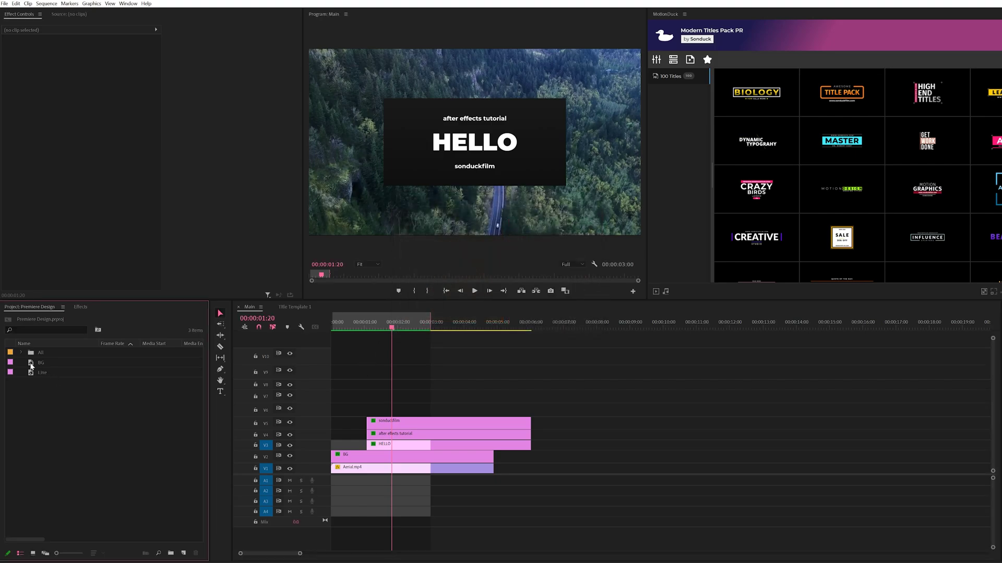
pyautogui.moveTo(34, 371); pyautogui.dragTo(399, 418)
pyautogui.click(392, 410)
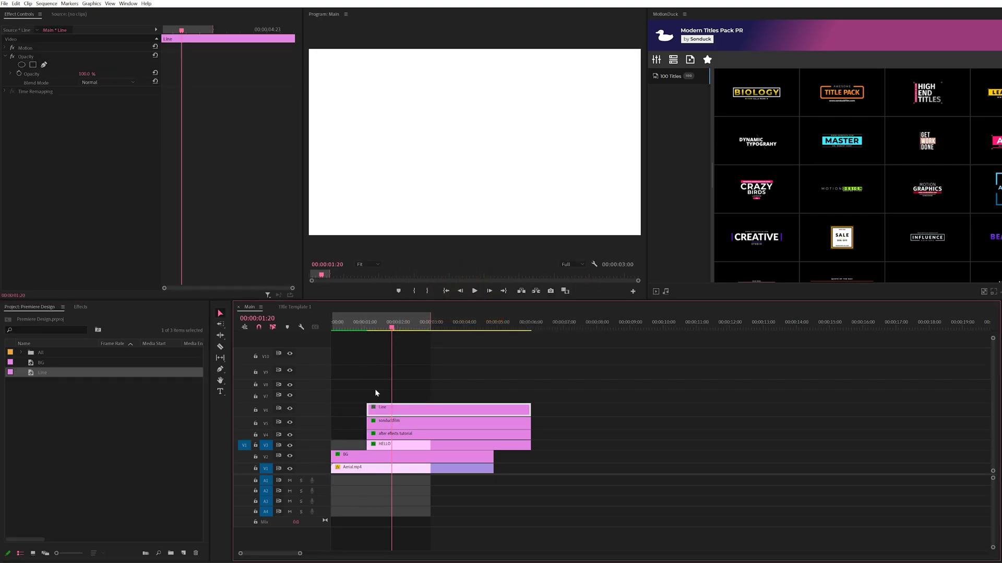
# Shape the Line matte into a thin divider above HELLO with non-uniform scaling: height 0.5, width 41, and Y position 453
pyautogui.click(5, 48)
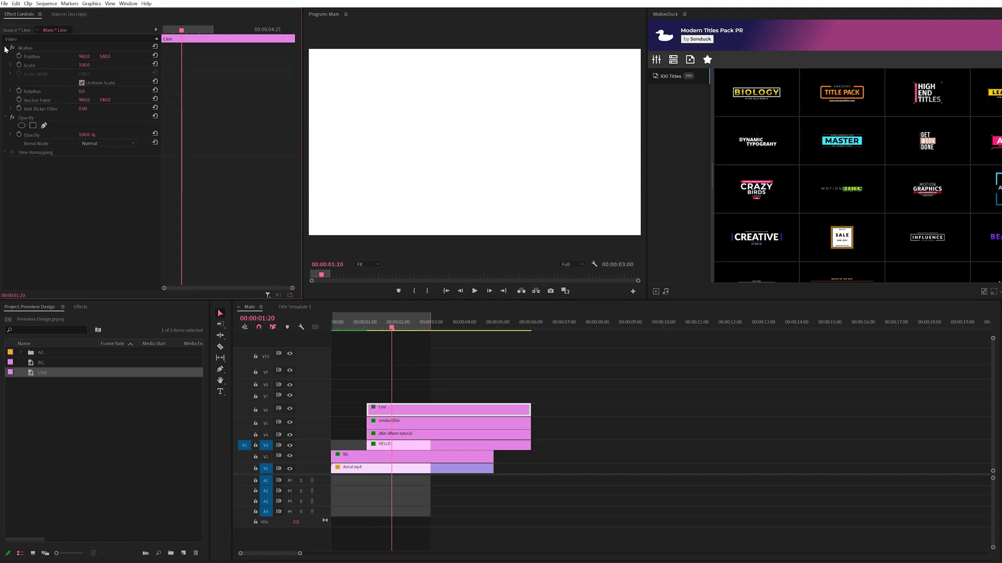
pyautogui.click(81, 82)
pyautogui.moveTo(82, 65); pyautogui.dragTo(109, 57)
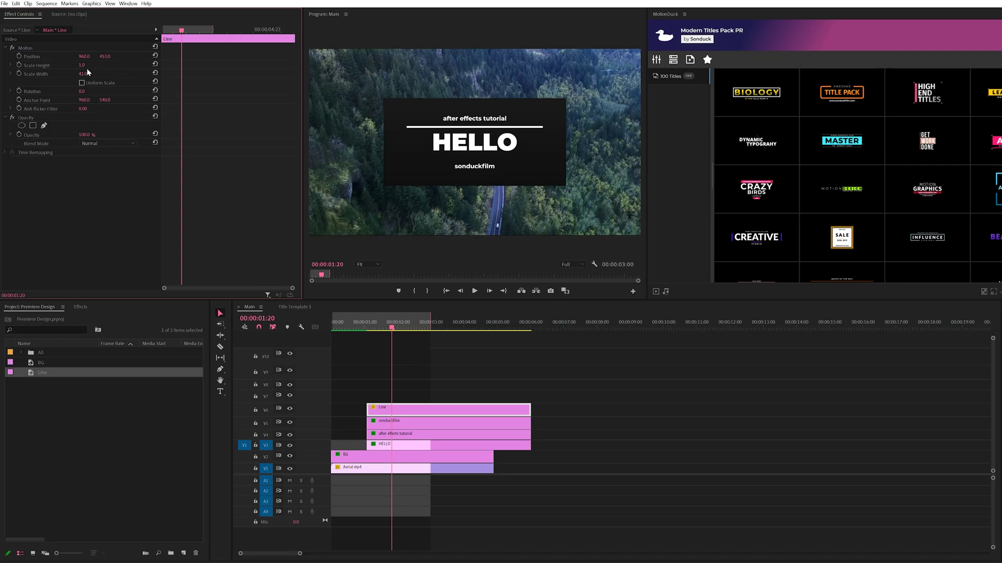
pyautogui.click(84, 64)
pyautogui.write('.5')
pyautogui.press('Return')
# Apply the Transform effect to the Line clip and return to the clip's start at 00:00:01:02
pyautogui.click(73, 307)
pyautogui.moveTo(29, 382); pyautogui.dragTo(18, 209)
pyautogui.moveTo(167, 30); pyautogui.dragTo(147, 57)
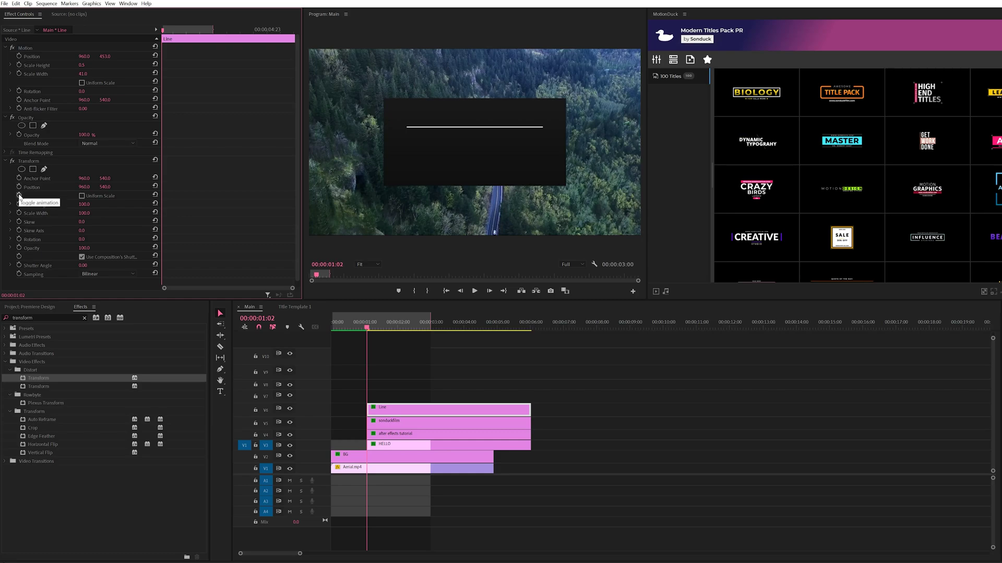
# Keyframe the Line's Transform Scale Width from 0 at the clip's start to 100, with Bezier interpolation on the keyframes
pyautogui.click(19, 212)
pyautogui.moveTo(162, 213); pyautogui.dragTo(176, 212)
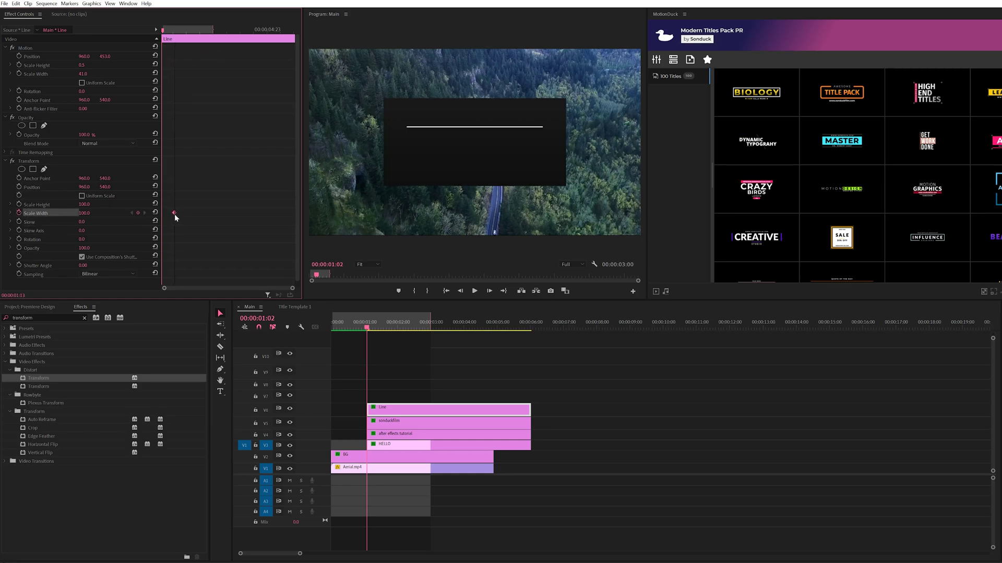
pyautogui.click(86, 213)
pyautogui.write('0')
pyautogui.press('Return')
pyautogui.rightClick(177, 213)
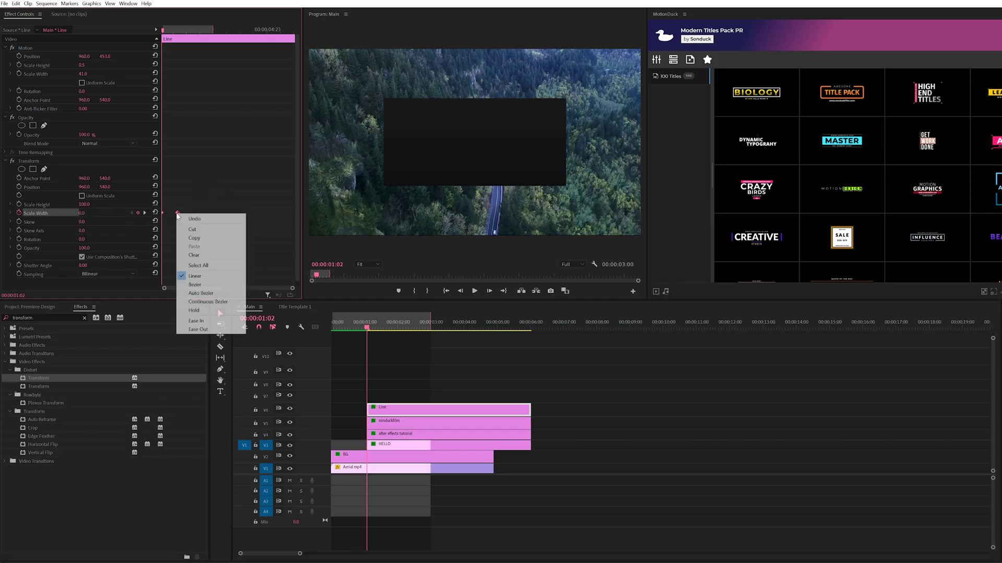
pyautogui.click(199, 282)
# Duplicate the animated Line clip onto the track above and lower the copy to Y position 633, beneath HELLO
pyautogui.moveTo(365, 326); pyautogui.dragTo(391, 327)
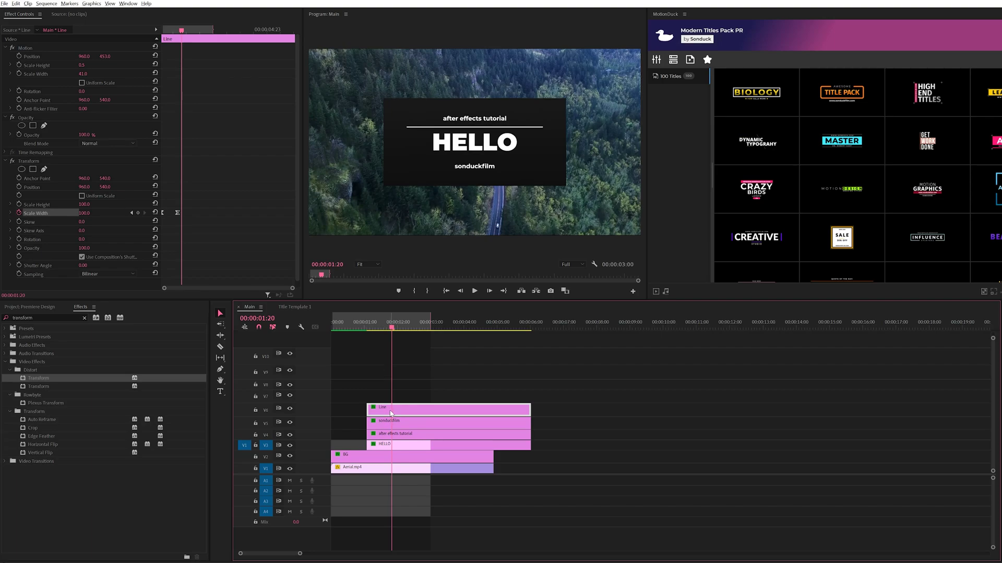
pyautogui.moveTo(391, 413); pyautogui.dragTo(389, 388)
pyautogui.moveTo(104, 58); pyautogui.dragTo(216, 58)
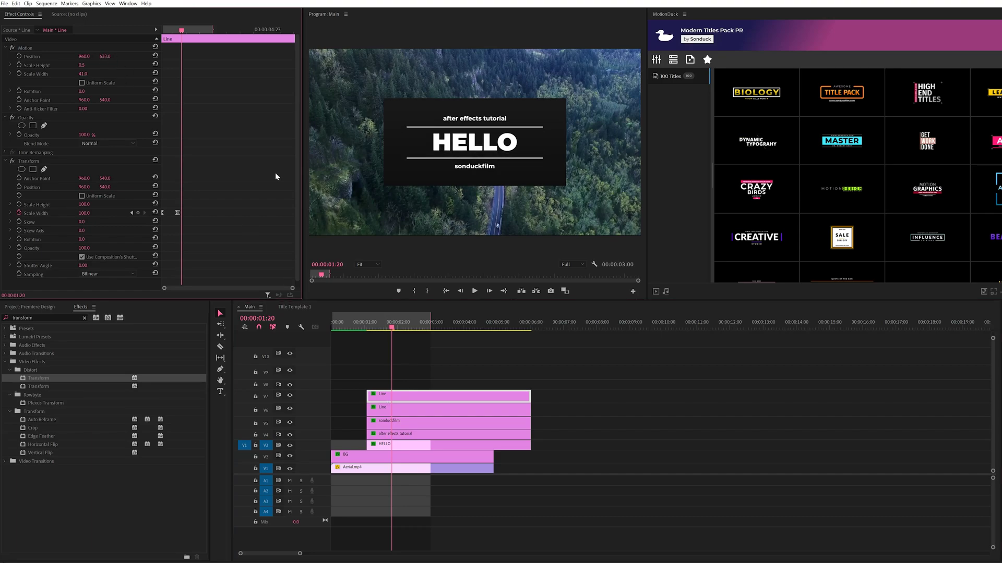
# Preview both divider animations and compare the title with the finished Title Template design further along the timeline
pyautogui.moveTo(339, 329); pyautogui.dragTo(423, 338)
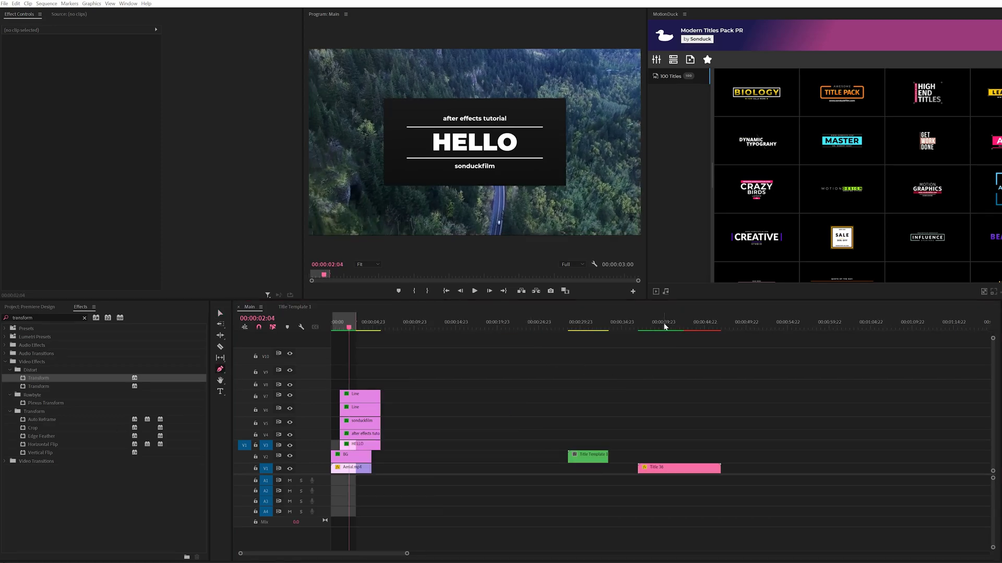
pyautogui.click(590, 327)
pyautogui.moveTo(590, 326); pyautogui.dragTo(590, 327)
pyautogui.click(346, 324)
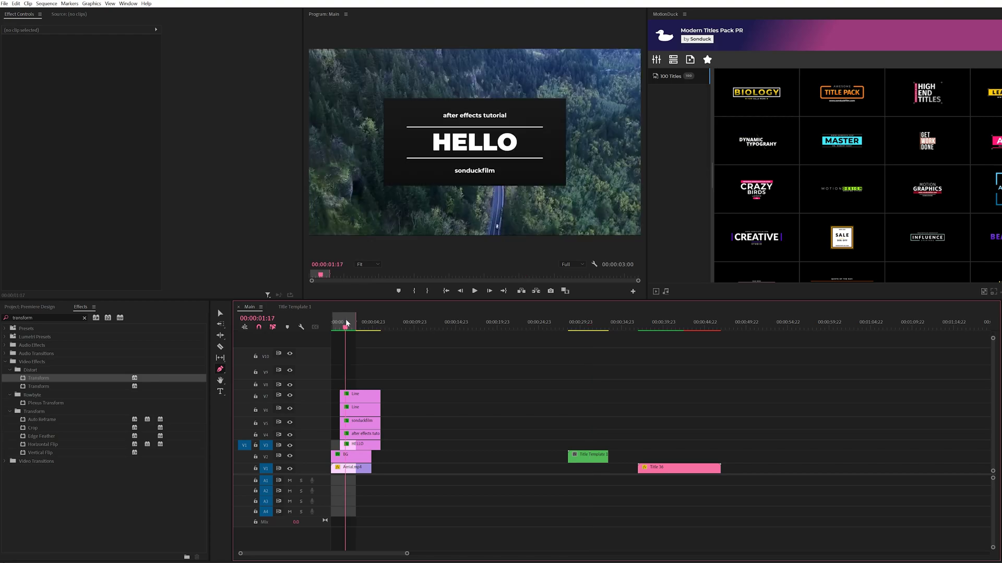
# Duplicate a Line as a border bar above the box with height 3, width 60 and Y position 245, and place a copy below the box
pyautogui.press('v')
pyautogui.moveTo(358, 395); pyautogui.dragTo(357, 380)
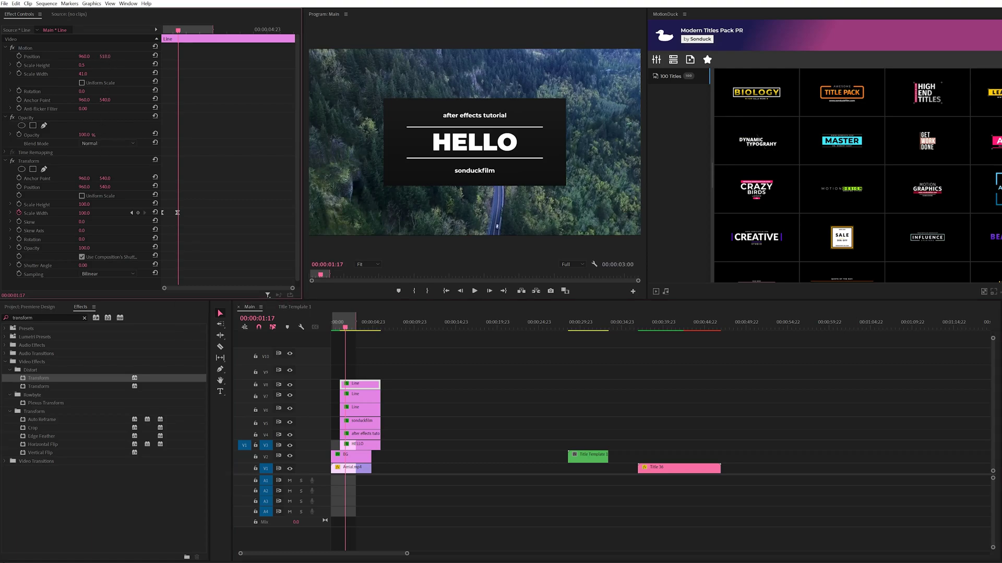
pyautogui.moveTo(104, 57)
pyautogui.mouseDown()
pyautogui.moveTo(81, 59)
pyautogui.moveTo(114, 65)
pyautogui.mouseUp()
pyautogui.moveTo(82, 65); pyautogui.dragTo(89, 65)
pyautogui.click(126, 63)
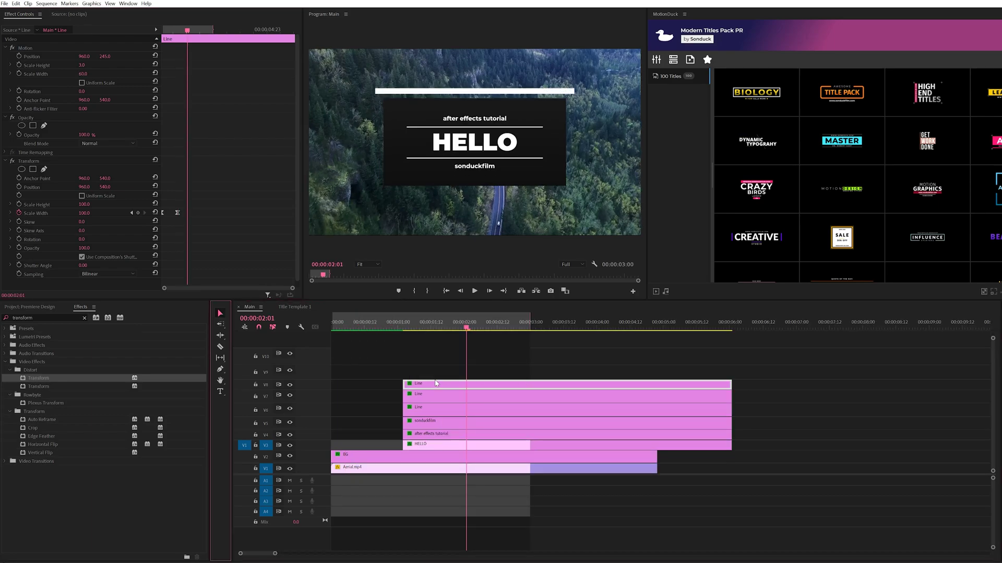
pyautogui.keyDown('alt'); pyautogui.moveTo(437, 384); pyautogui.dragTo(438, 371); pyautogui.keyUp('alt')
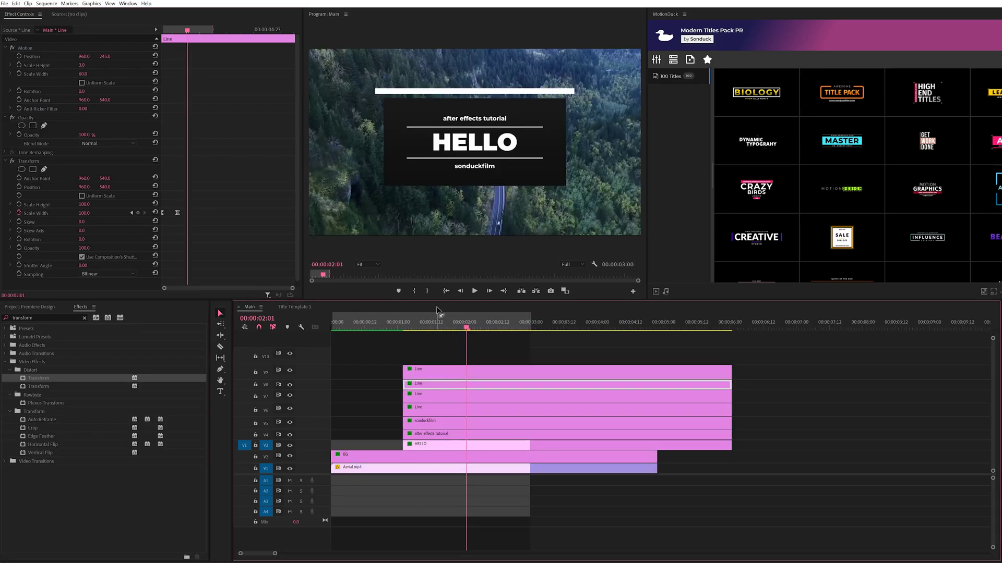
pyautogui.moveTo(105, 56); pyautogui.dragTo(313, 56)
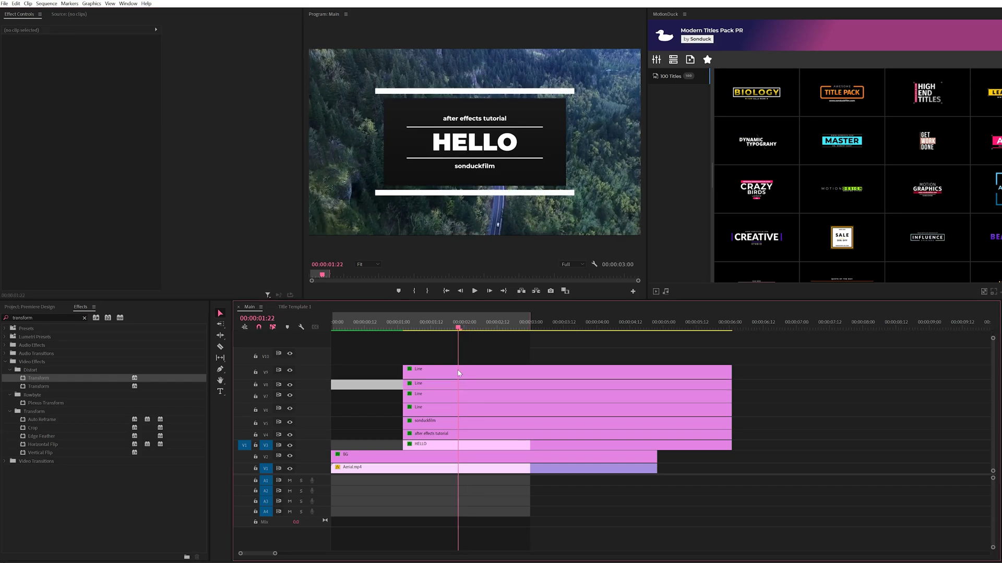
# Duplicate the upper border bar onto the next free track and rotate the copy 90 degrees
pyautogui.click(465, 374)
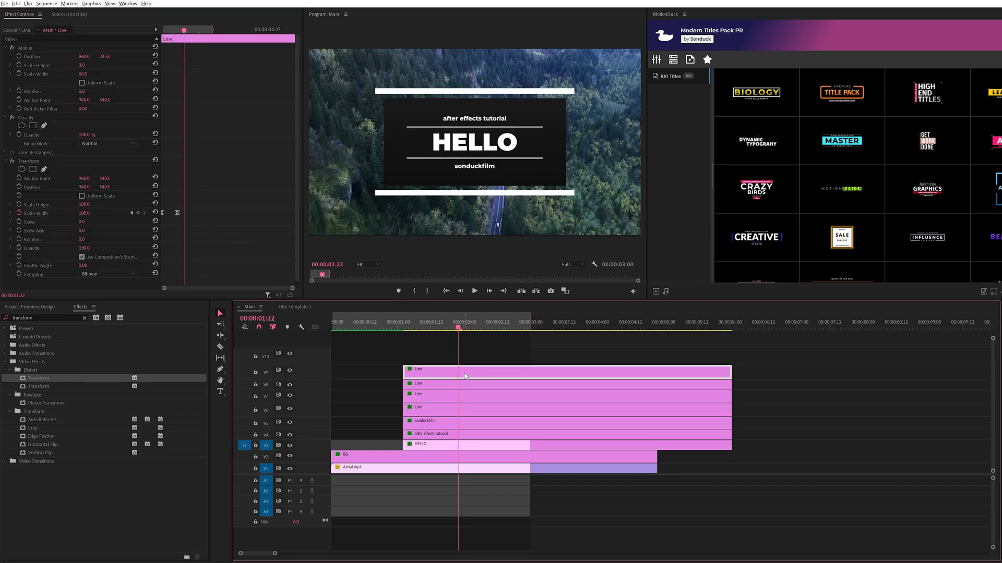
pyautogui.moveTo(465, 375); pyautogui.dragTo(461, 361)
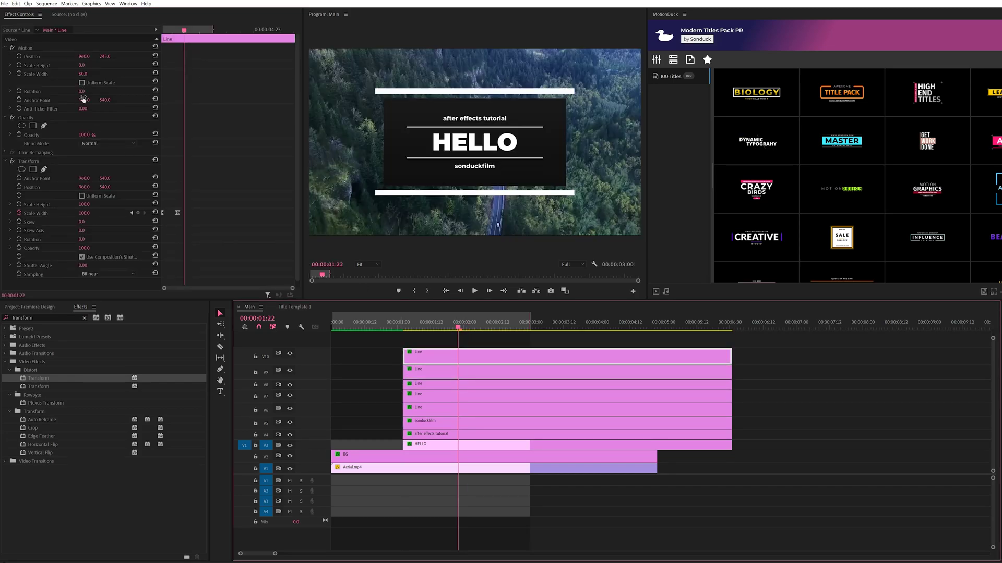
pyautogui.click(83, 91)
pyautogui.press('Return')
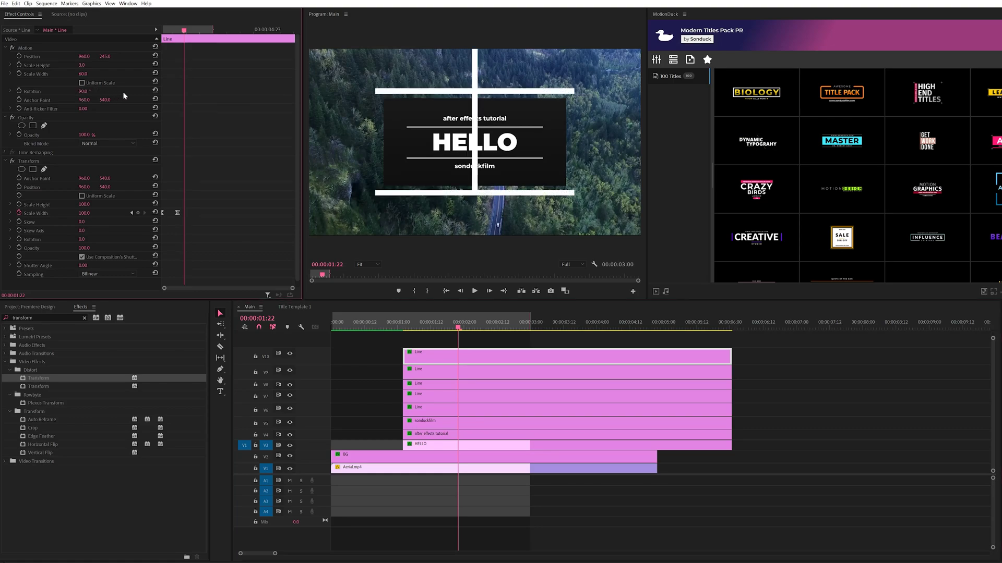
# Fit the vertical bar along the box's left side at X position 400 with scale width 31, and set playback resolution to 1/4
pyautogui.click(105, 56)
pyautogui.write('388')
pyautogui.press('Return')
pyautogui.click(567, 265)
pyautogui.click(574, 296)
pyautogui.write('40')
pyautogui.moveTo(83, 74); pyautogui.dragTo(81, 75)
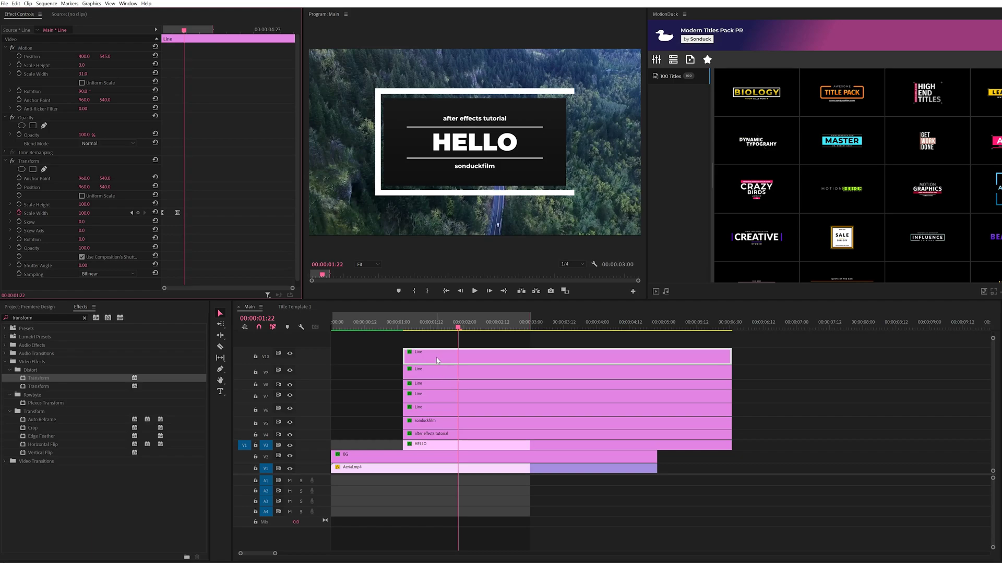
# Duplicate the vertical bar to the box's right side at X position 1520, and shift all four border clips to start at 00:00:01:08
pyautogui.moveTo(437, 360); pyautogui.dragTo(439, 348)
pyautogui.moveTo(84, 56); pyautogui.dragTo(448, 56)
pyautogui.moveTo(659, 56); pyautogui.dragTo(669, 56)
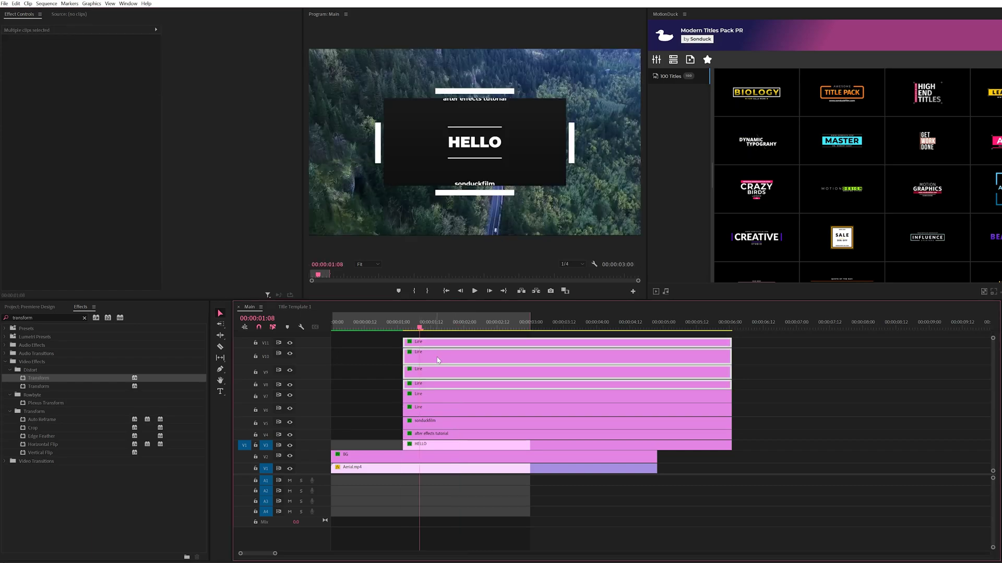
pyautogui.moveTo(437, 360); pyautogui.dragTo(453, 360)
pyautogui.click(395, 362)
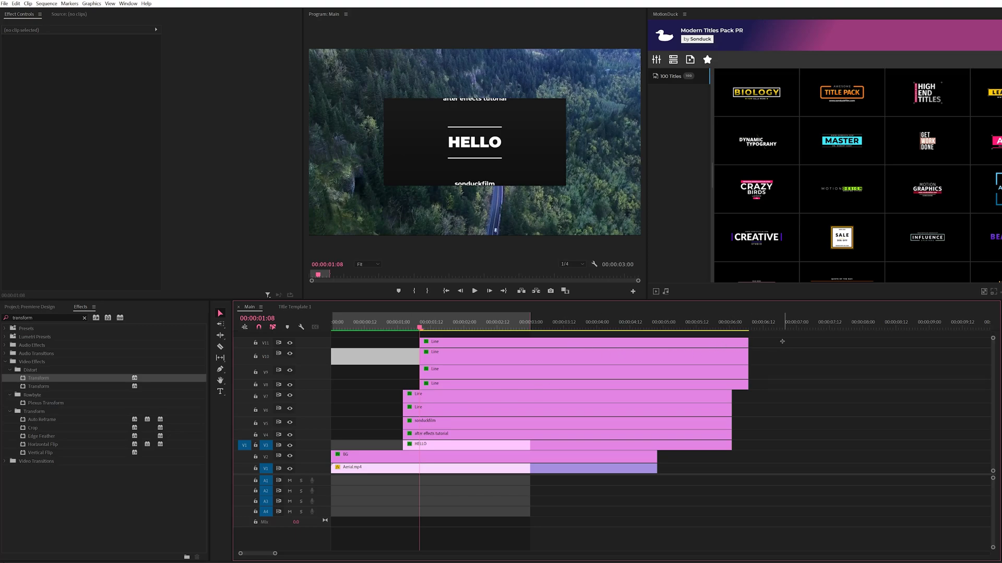
# Nest all the Line, text and BG clips above the aerial footage into one sequence with the default name
pyautogui.moveTo(798, 339); pyautogui.dragTo(426, 457)
pyautogui.rightClick(459, 382)
pyautogui.click(496, 201)
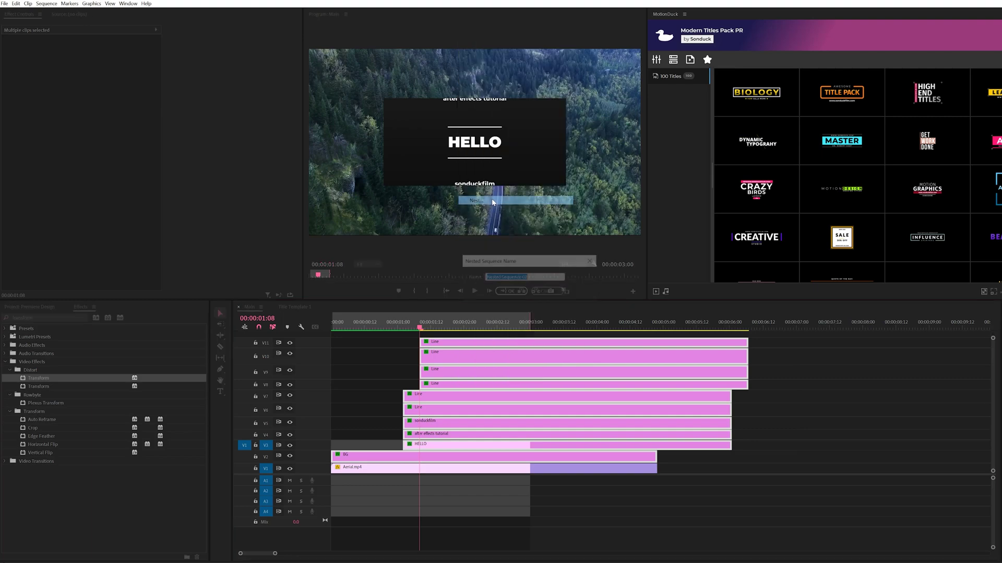
pyautogui.click(507, 292)
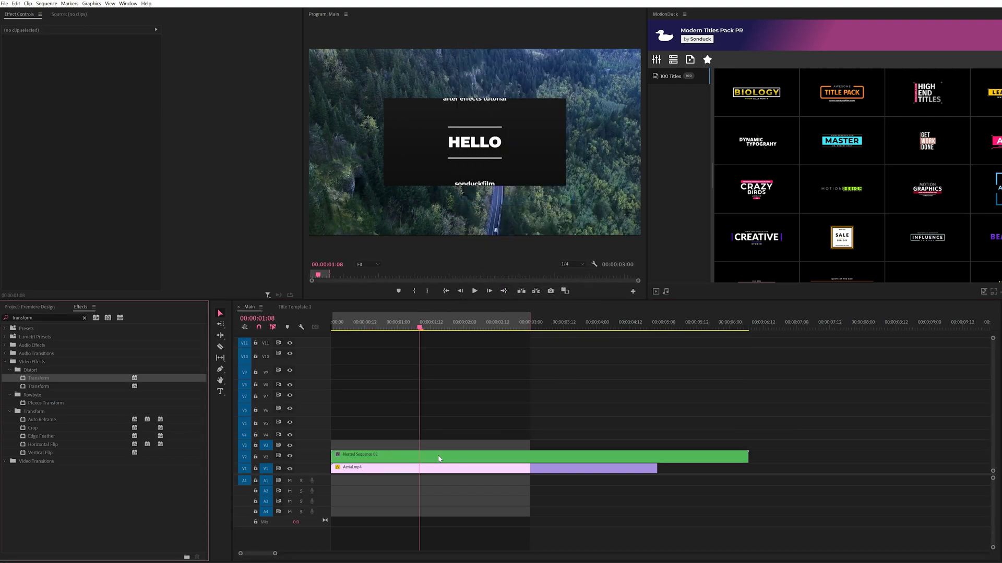